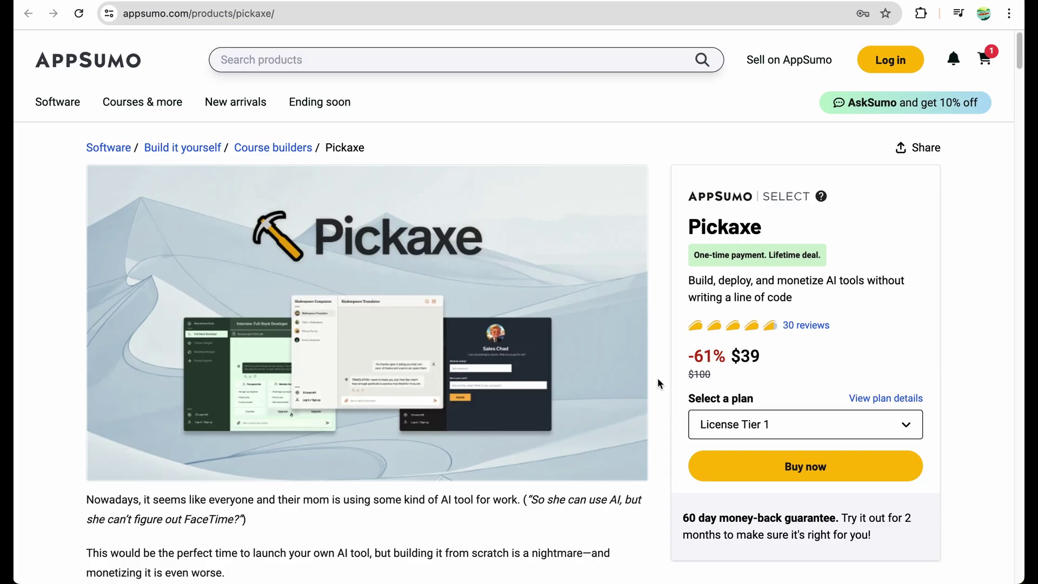
# Step: Scroll the AppSumo Pickaxe page past TL;DR and At-a-glance to the Build powerful tools overview
pyautogui.scroll(-2, 566, 419)
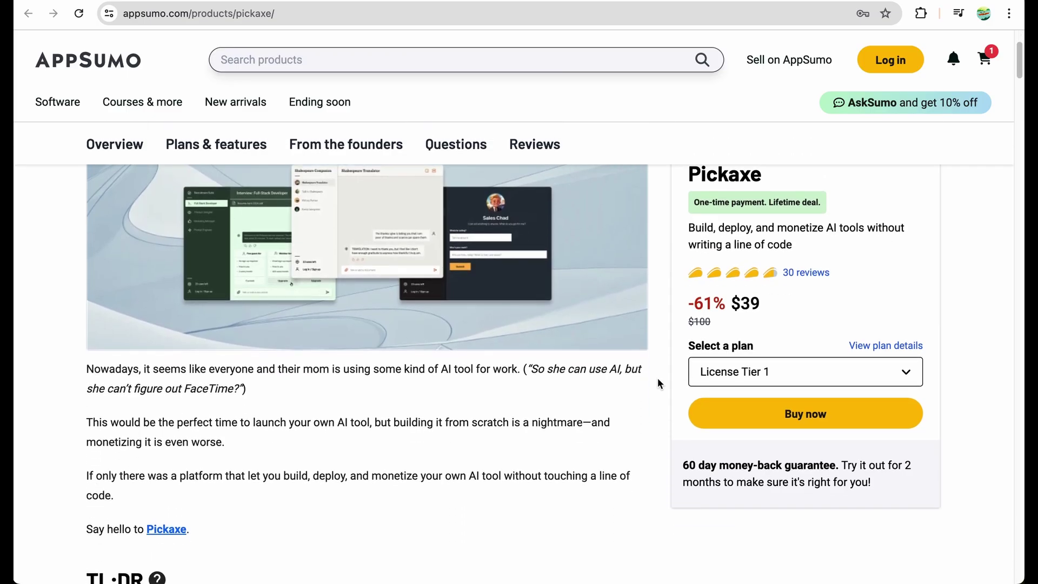
pyautogui.scroll(-2, 657, 378)
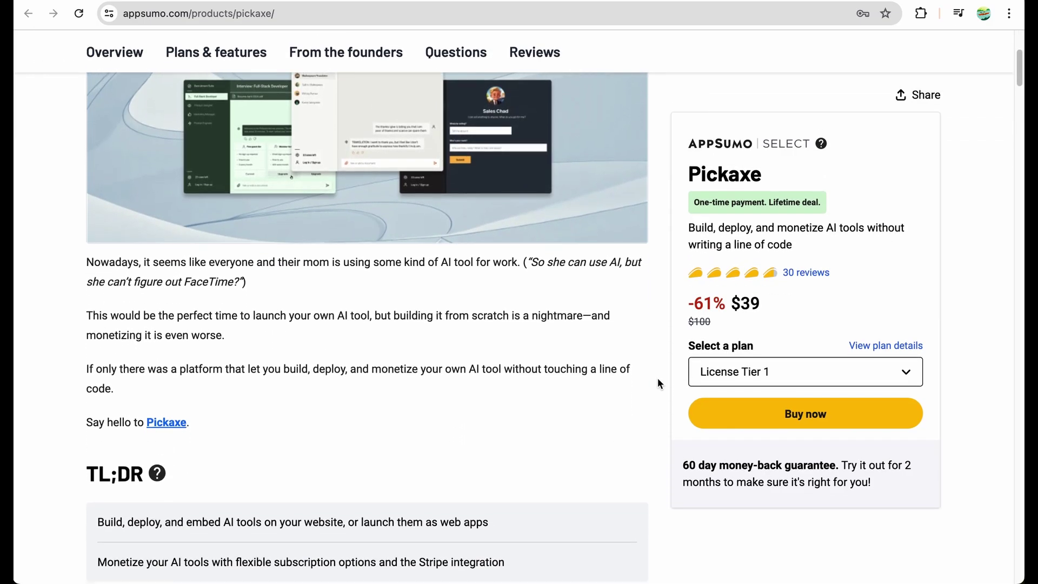
pyautogui.scroll(-1, 657, 378)
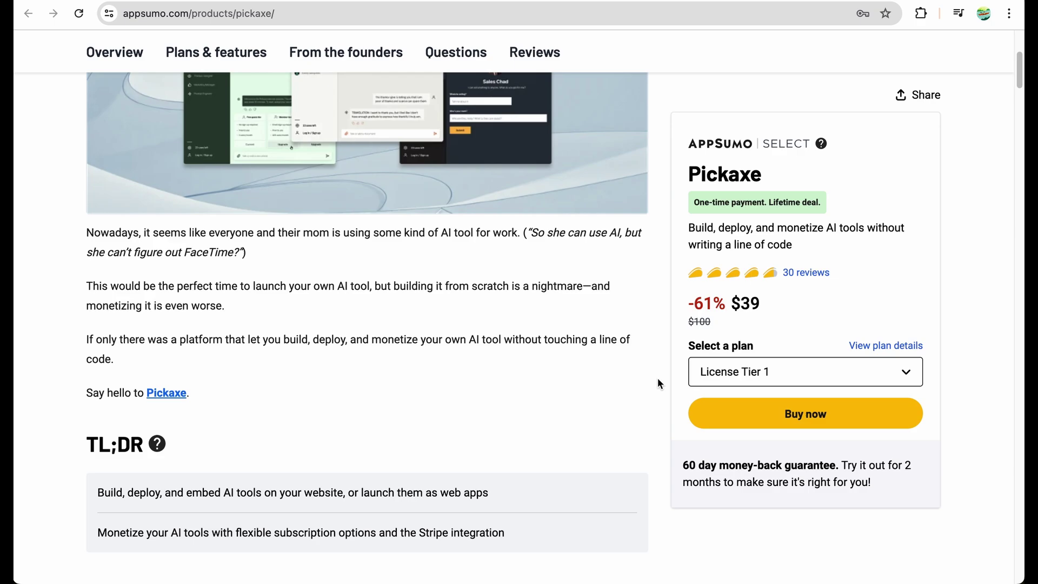
pyautogui.scroll(-10, 657, 378)
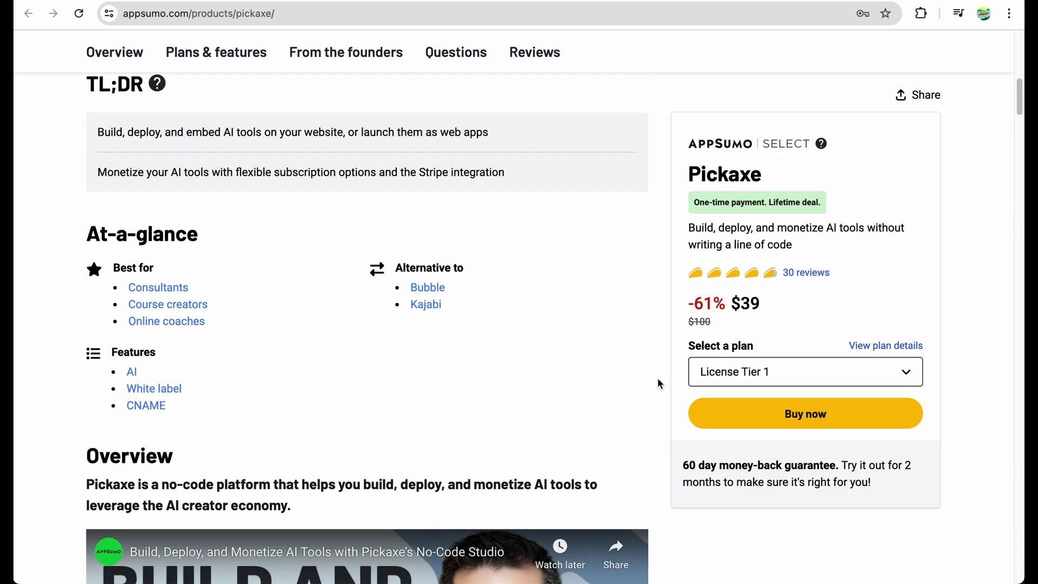
pyautogui.scroll(-7, 658, 378)
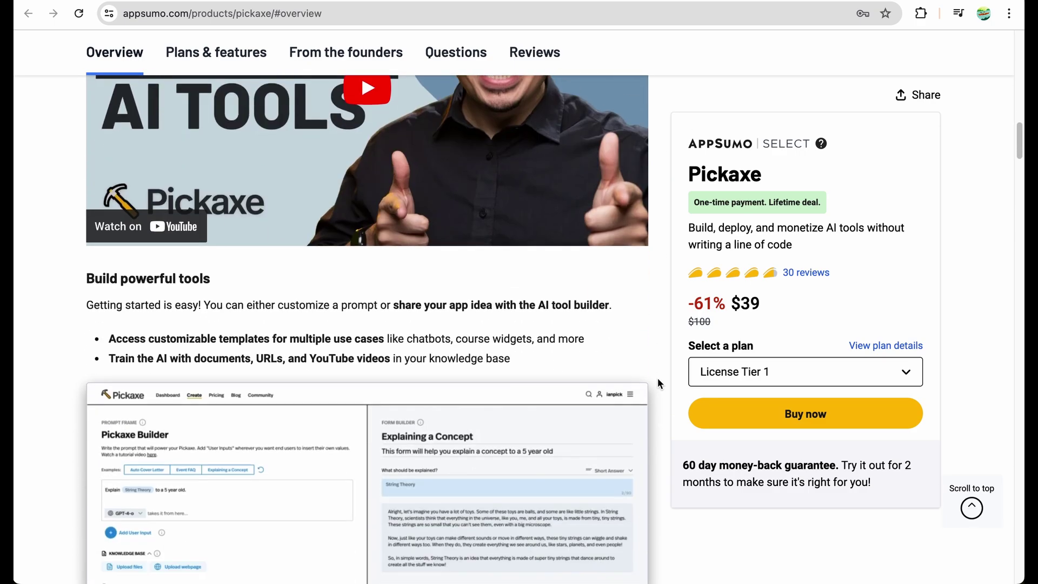
pyautogui.scroll(-2, 658, 378)
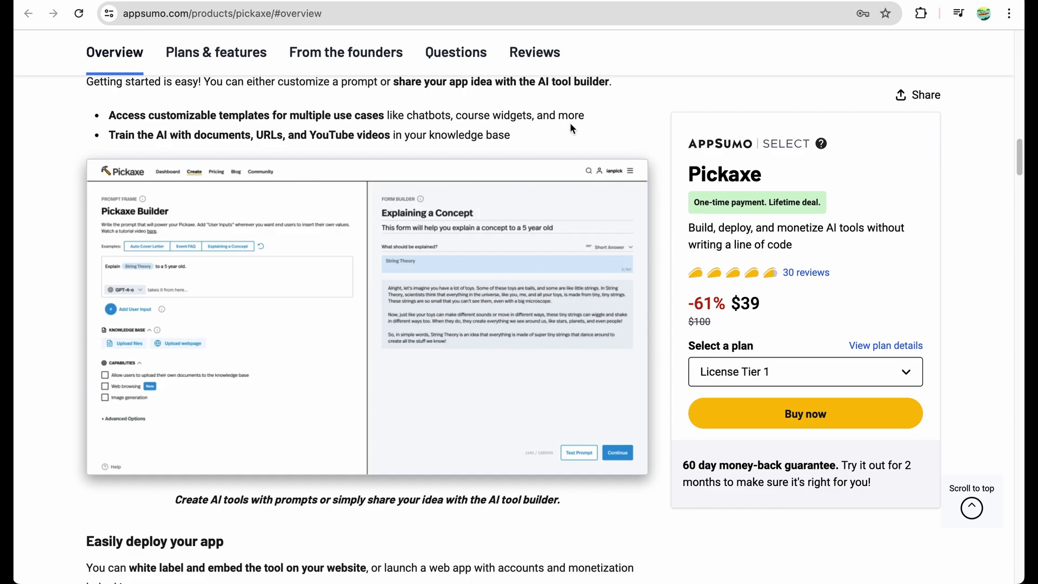
# Step: Enlarge and close the Pickaxe Builder screenshot, then scroll to the $39 and $129 license tiers
pyautogui.click(119, 406)
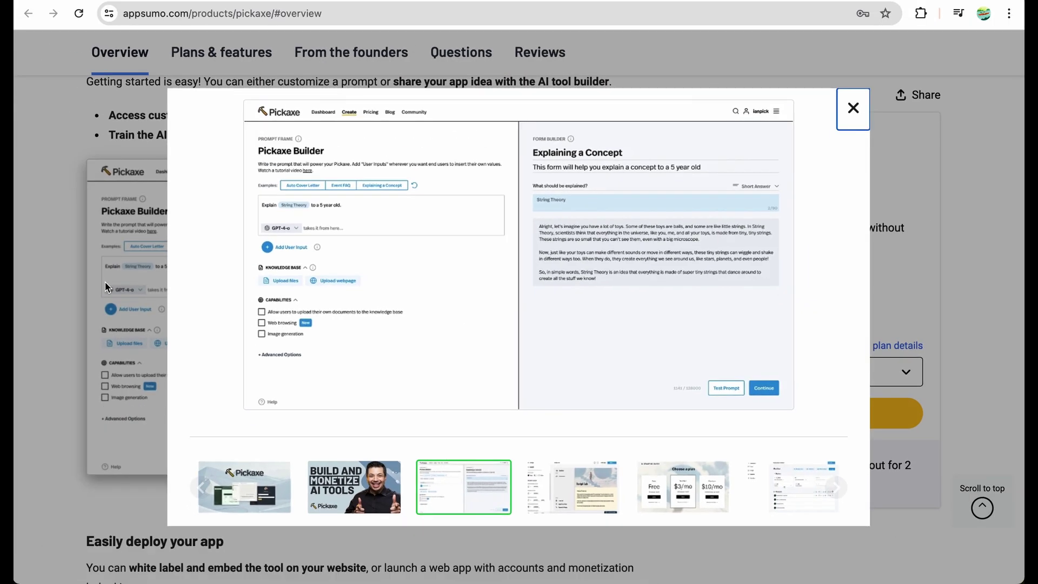
pyautogui.press('Escape')
pyautogui.scroll(-6, 350, 354)
pyautogui.scroll(-2, 349, 354)
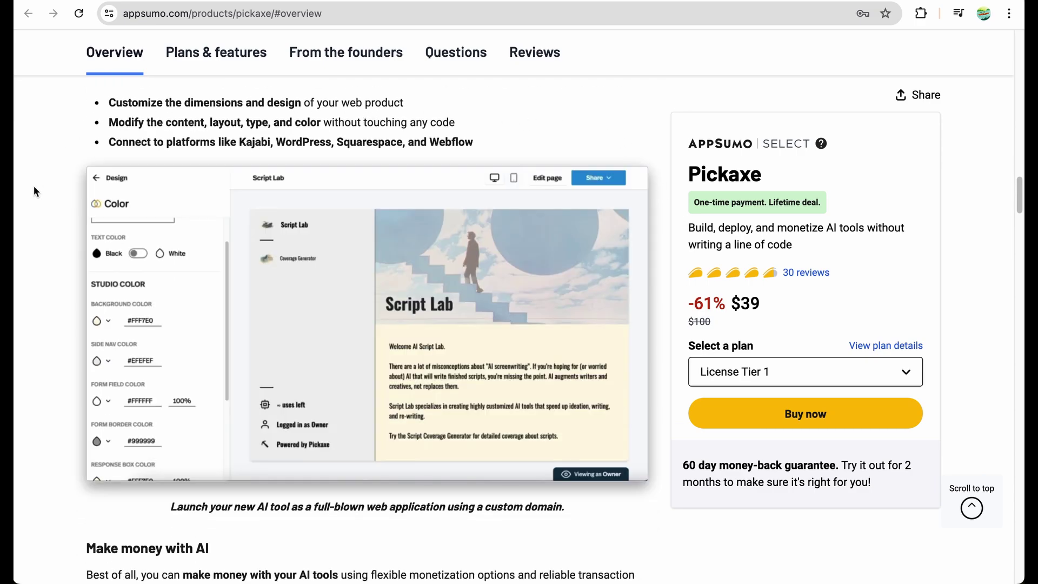
pyautogui.scroll(-8, 336, 518)
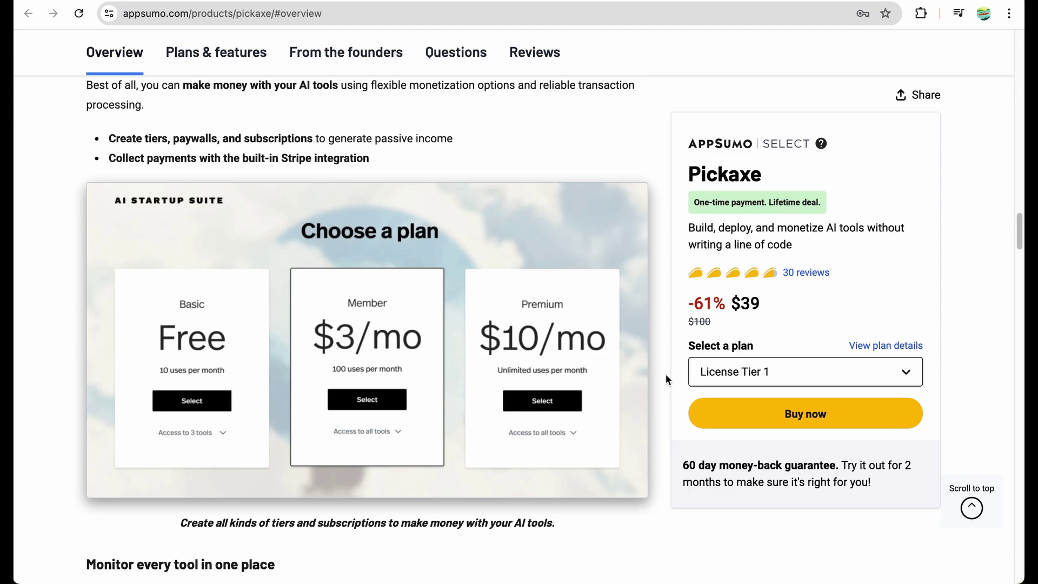
pyautogui.scroll(-15, 666, 374)
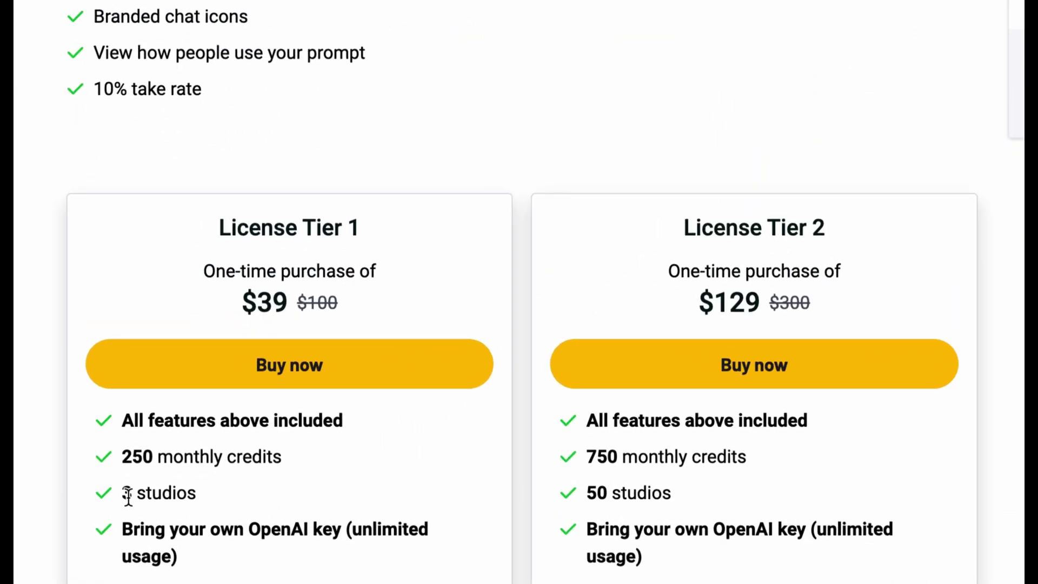
# Step: Highlight the 3 studios limit on Tier 1 and the 50 studios limit on Tier 2
pyautogui.moveTo(120, 492); pyautogui.dragTo(178, 493)
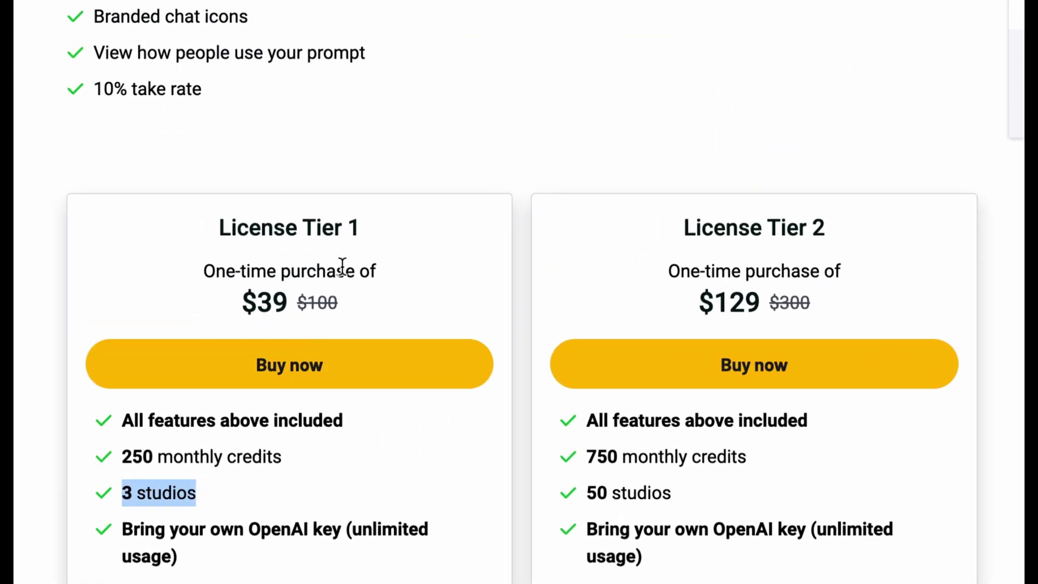
pyautogui.moveTo(120, 492); pyautogui.dragTo(198, 494)
pyautogui.click(590, 493)
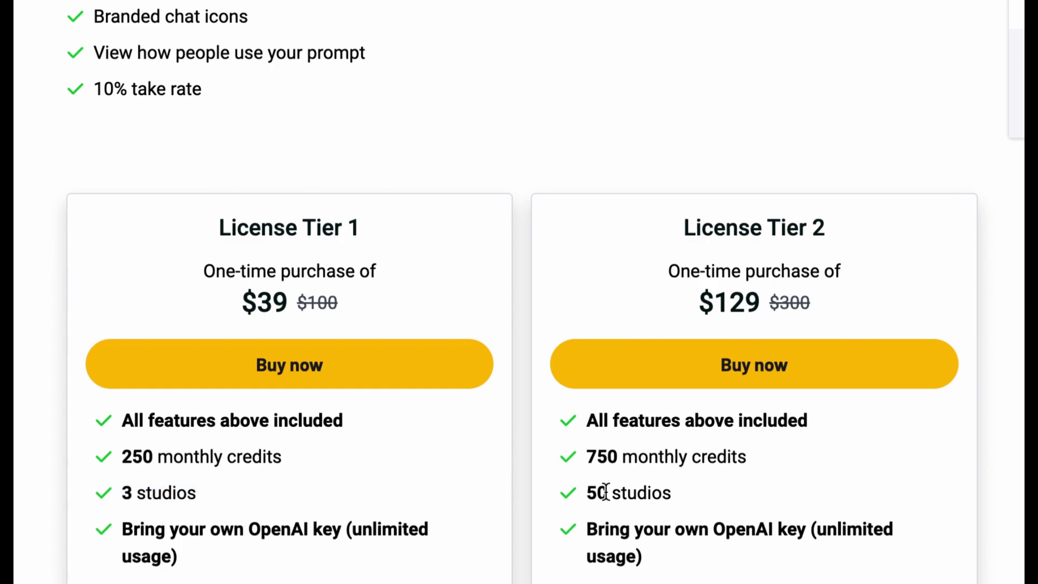
pyautogui.moveTo(586, 493); pyautogui.dragTo(644, 493)
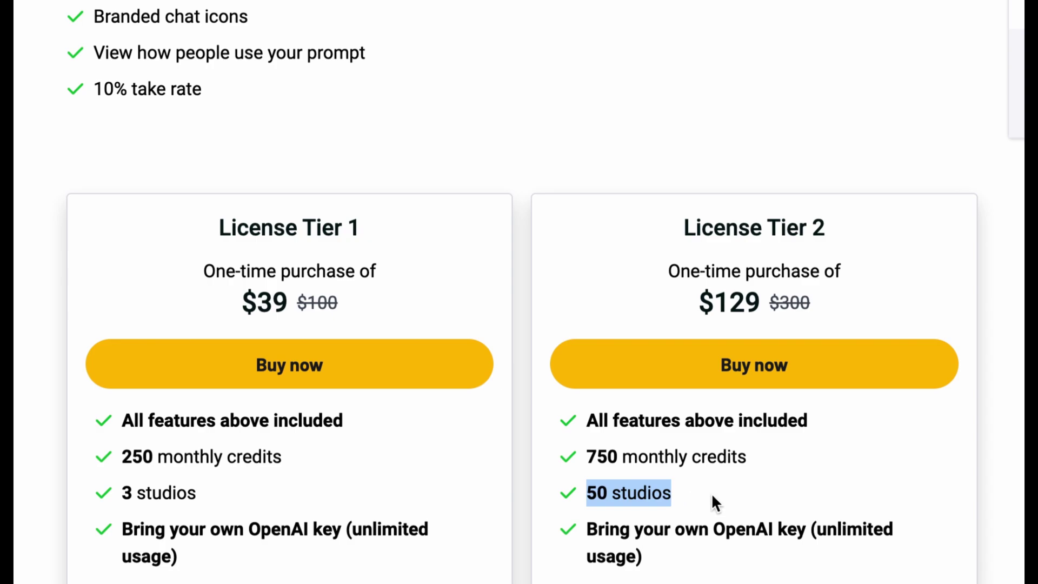
# Step: Highlight Tier 1's Bring your own OpenAI key line, then scroll back up
pyautogui.scroll(-2, 725, 489)
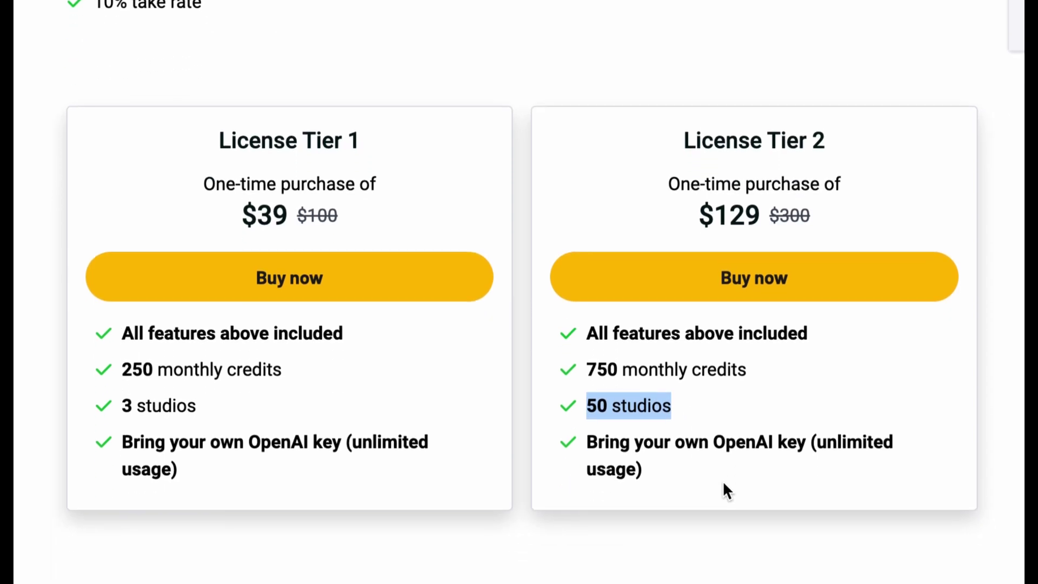
pyautogui.click(125, 443)
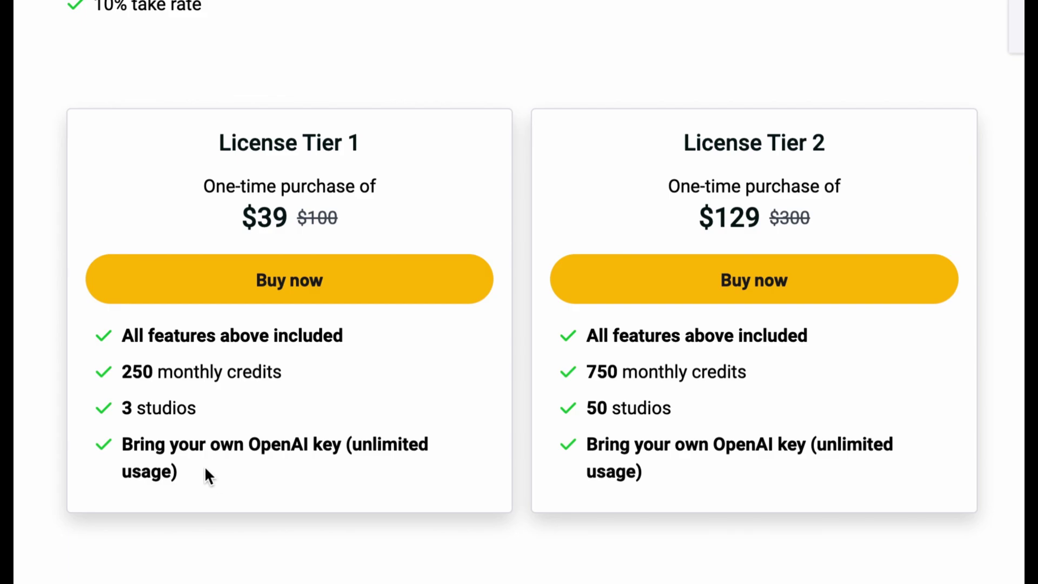
pyautogui.moveTo(204, 469); pyautogui.dragTo(137, 441)
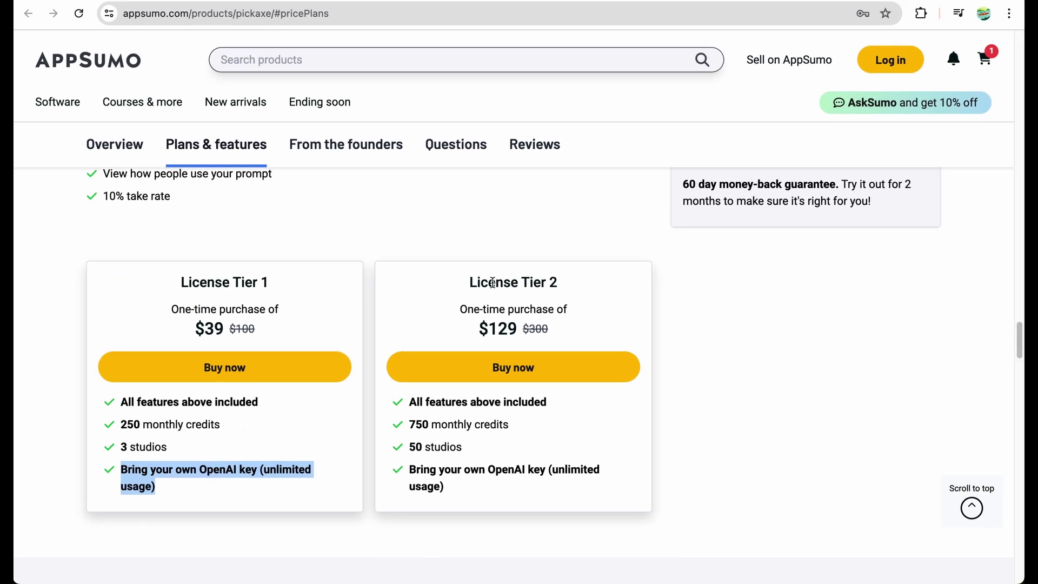
pyautogui.scroll(2, 498, 273)
pyautogui.scroll(7, 499, 270)
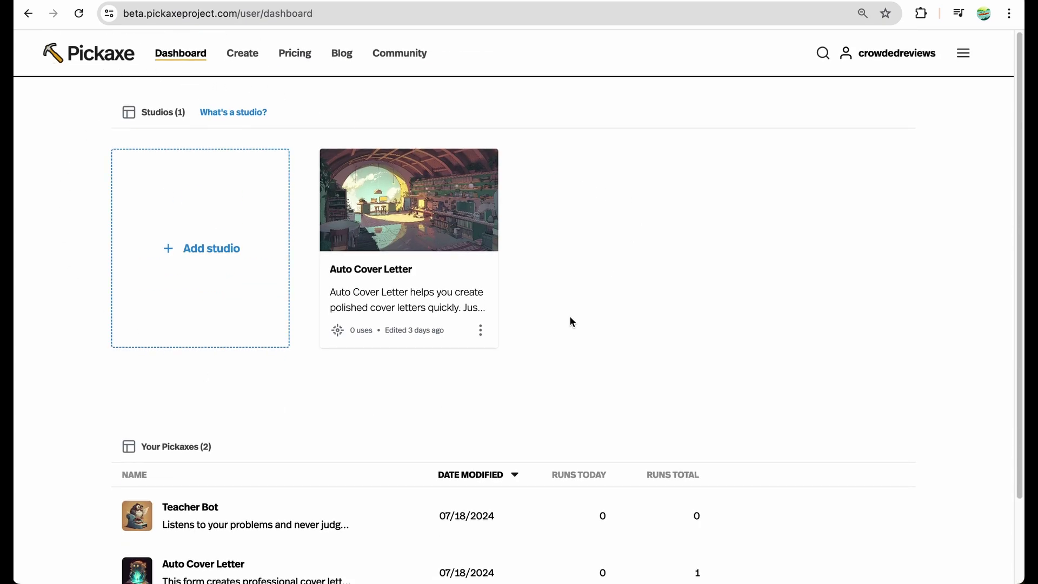
pyautogui.scroll(-2, 521, 412)
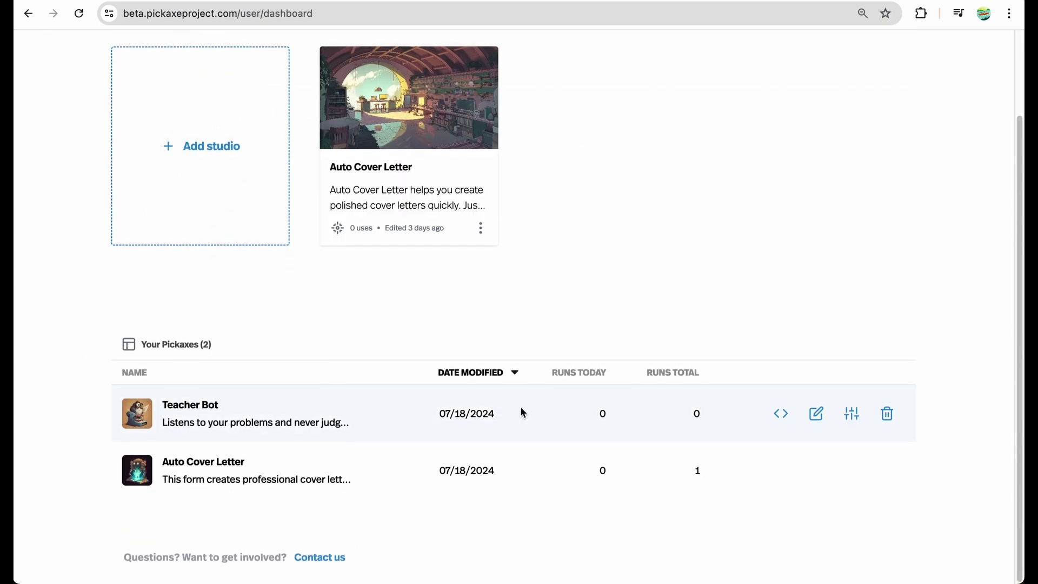
pyautogui.scroll(2, 505, 292)
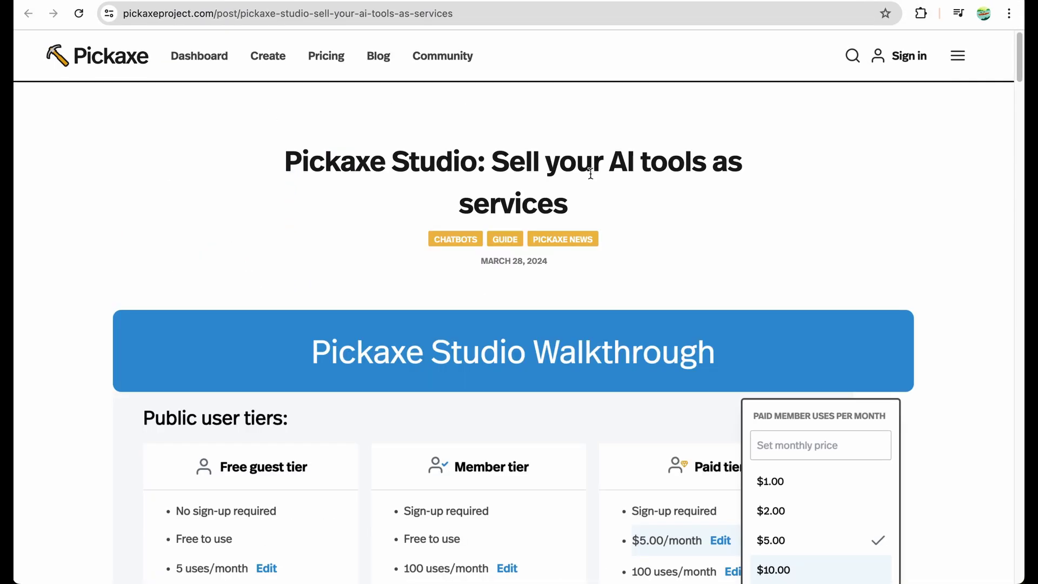
# Step: Scroll up and down through the Pickaxe Studio blog article
pyautogui.scroll(-1, 591, 173)
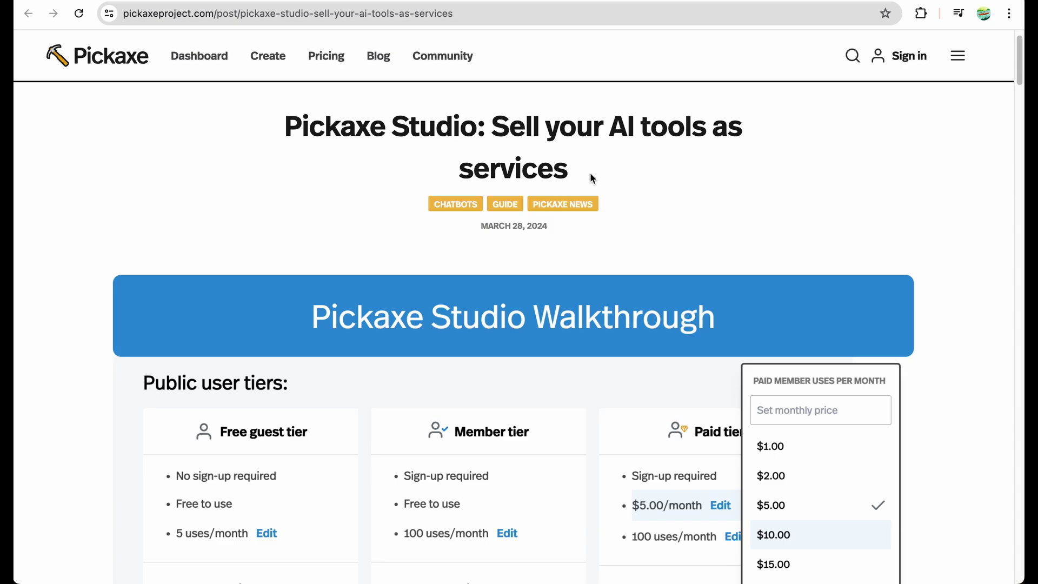
pyautogui.scroll(-3, 590, 173)
pyautogui.scroll(-1, 592, 177)
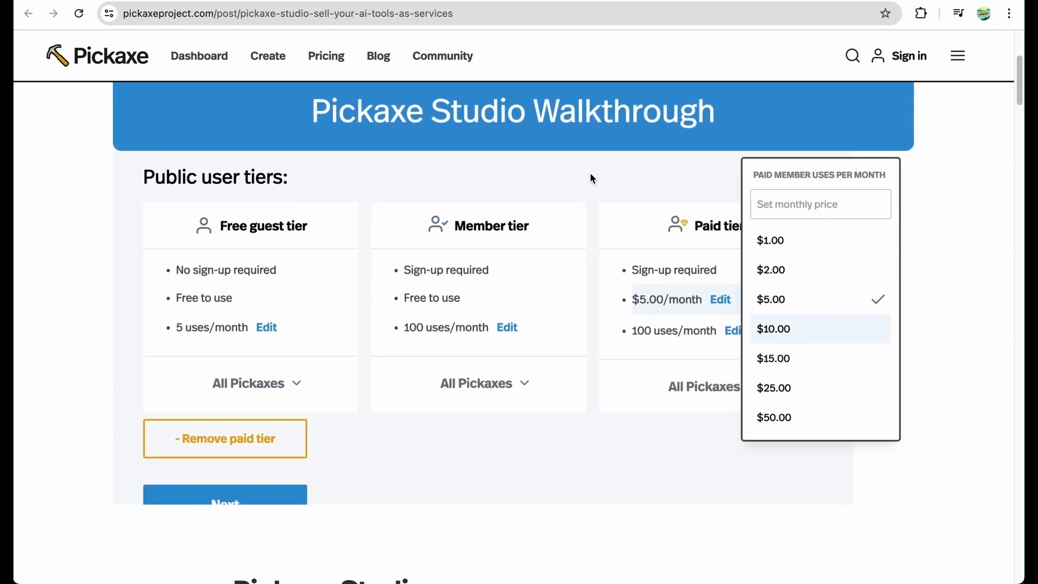
pyautogui.scroll(-7, 591, 173)
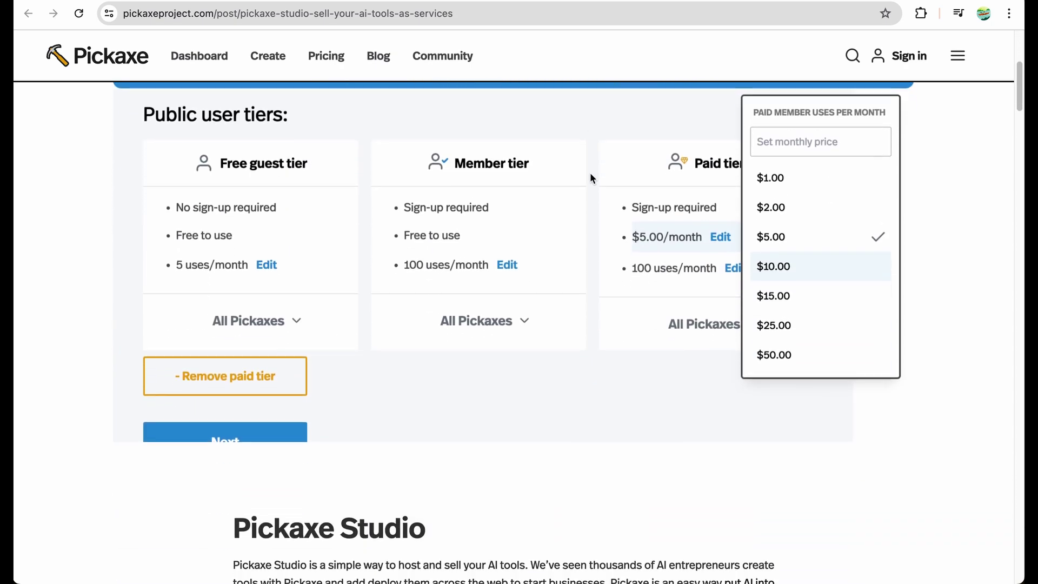
pyautogui.scroll(-15, 591, 179)
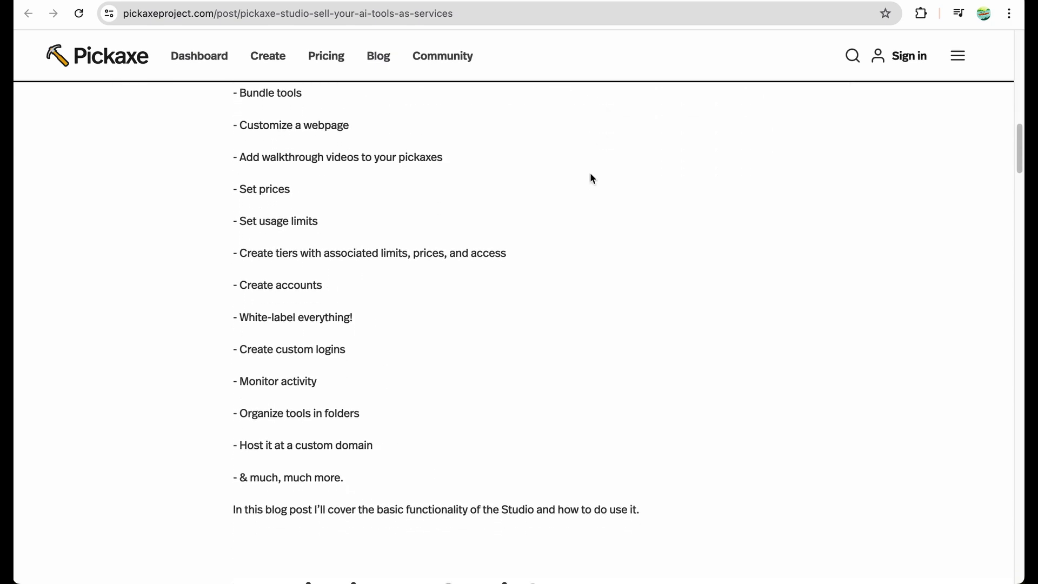
pyautogui.scroll(-5, 592, 178)
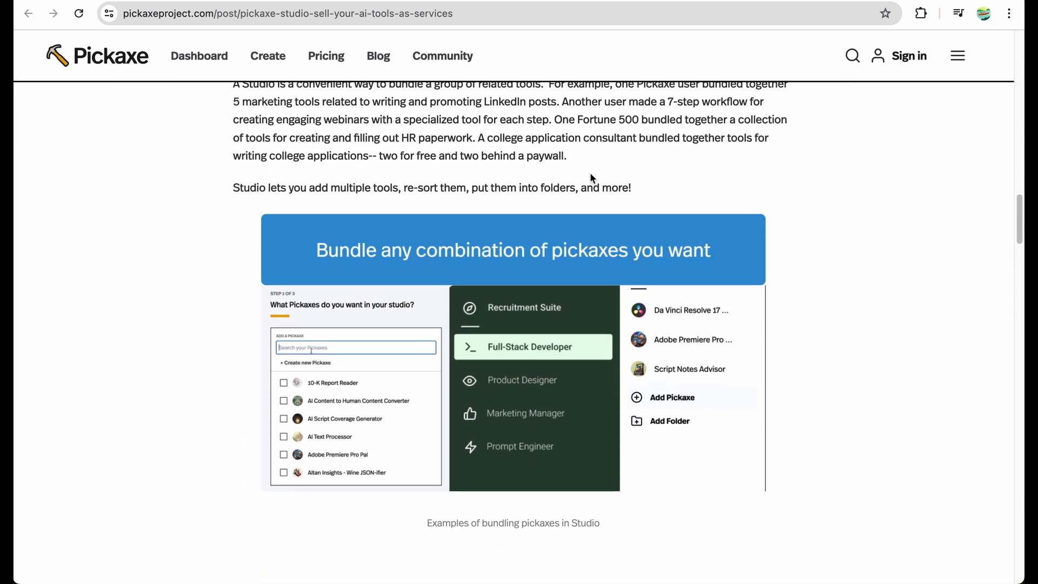
pyautogui.scroll(-11, 592, 176)
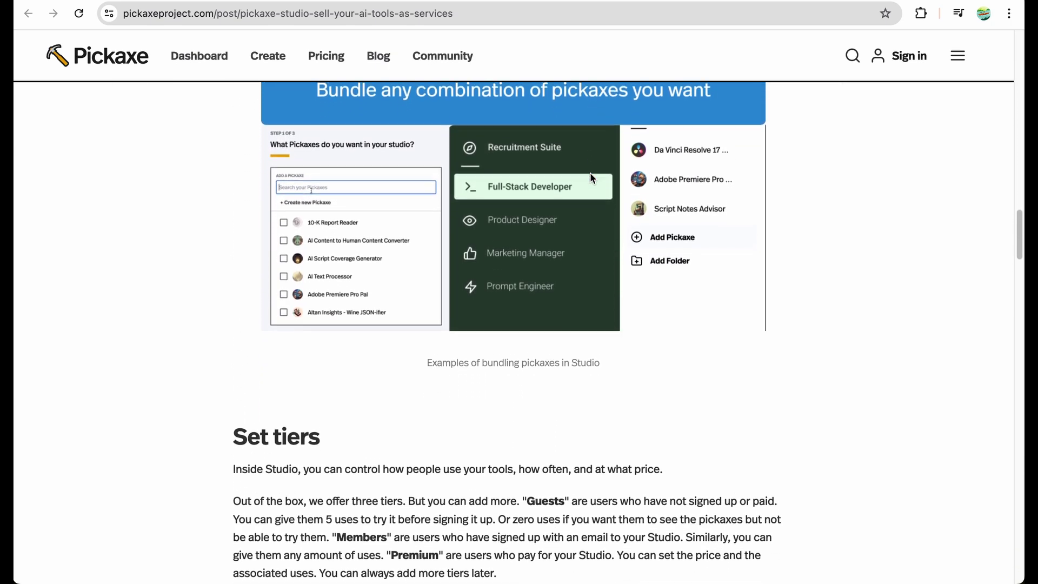
pyautogui.scroll(-7, 591, 176)
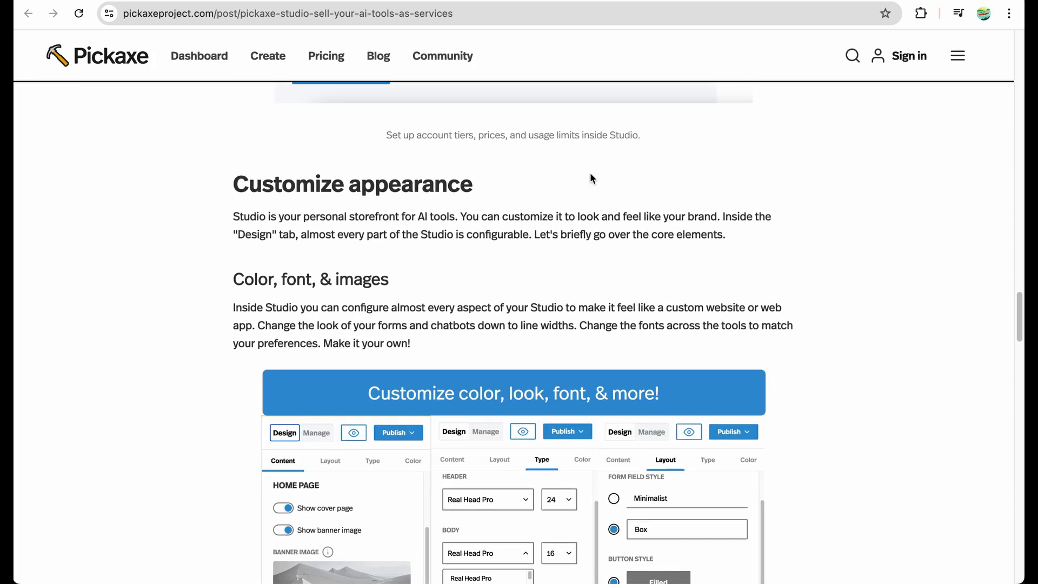
pyautogui.scroll(-16, 591, 178)
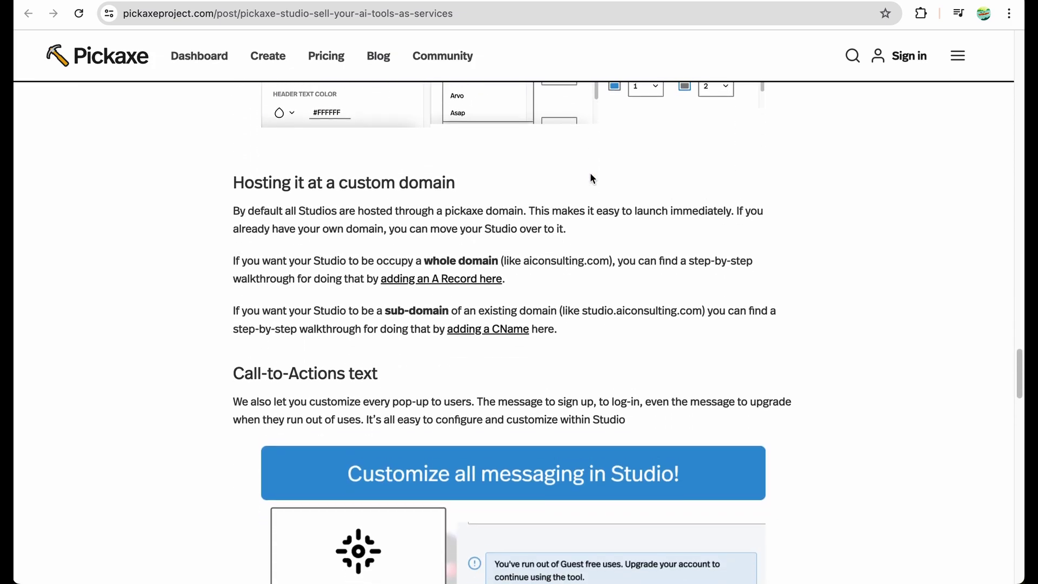
pyautogui.scroll(-13, 591, 177)
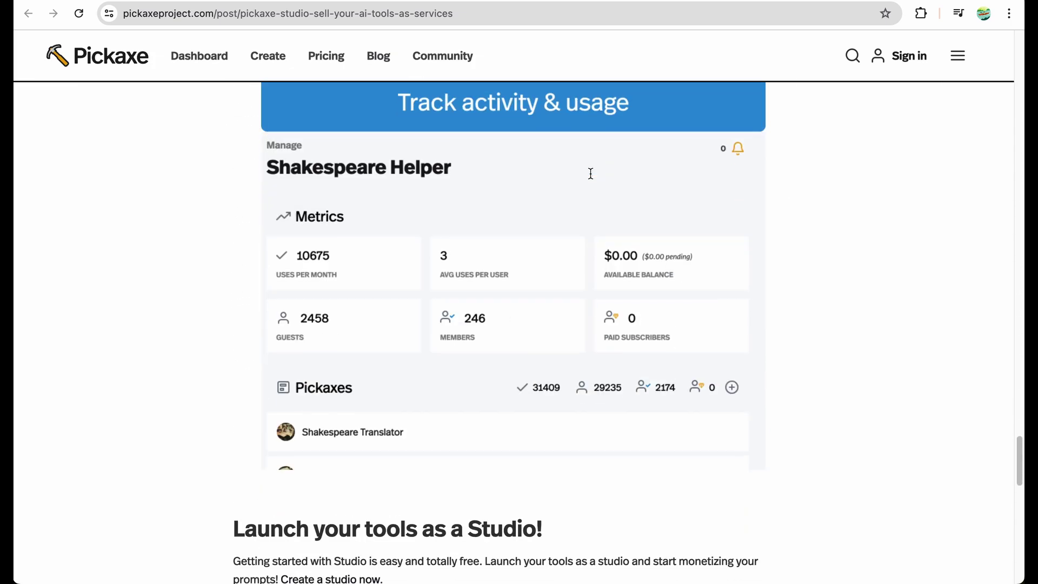
pyautogui.scroll(1, 591, 174)
pyautogui.scroll(1, 591, 173)
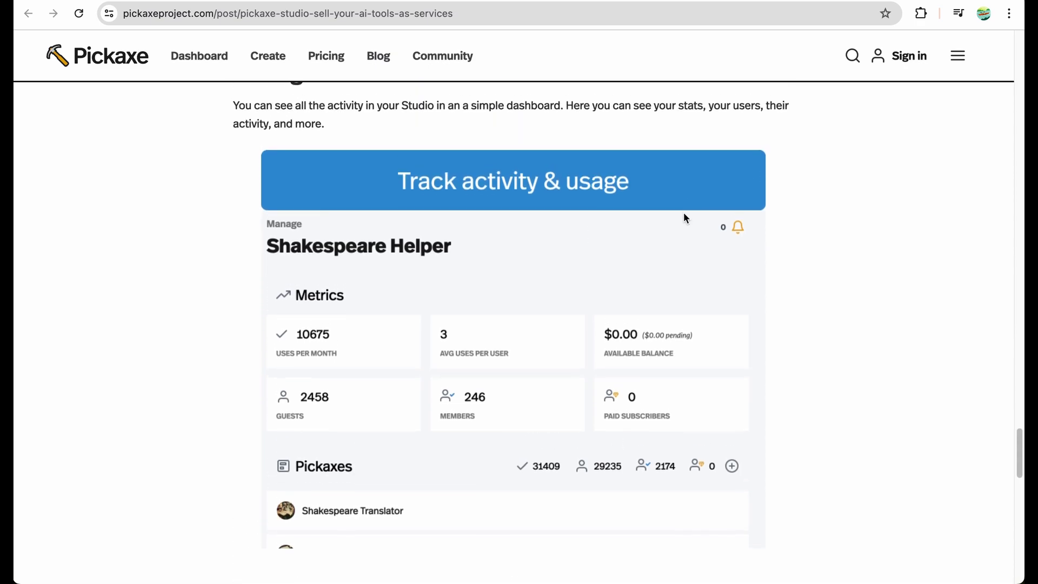
pyautogui.scroll(1, 684, 216)
pyautogui.scroll(-8, 684, 216)
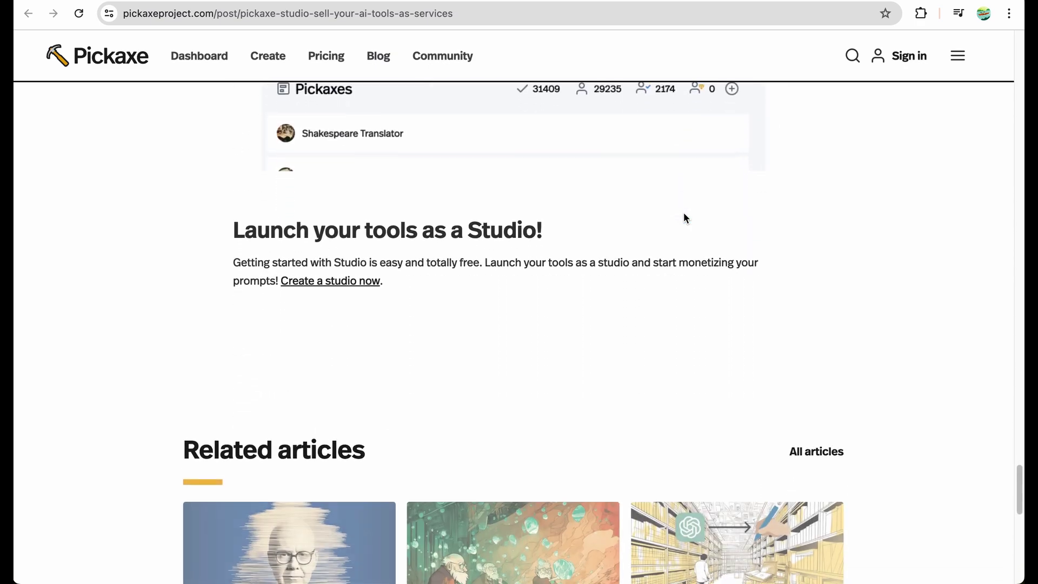
pyautogui.scroll(-2, 684, 216)
pyautogui.scroll(15, 683, 217)
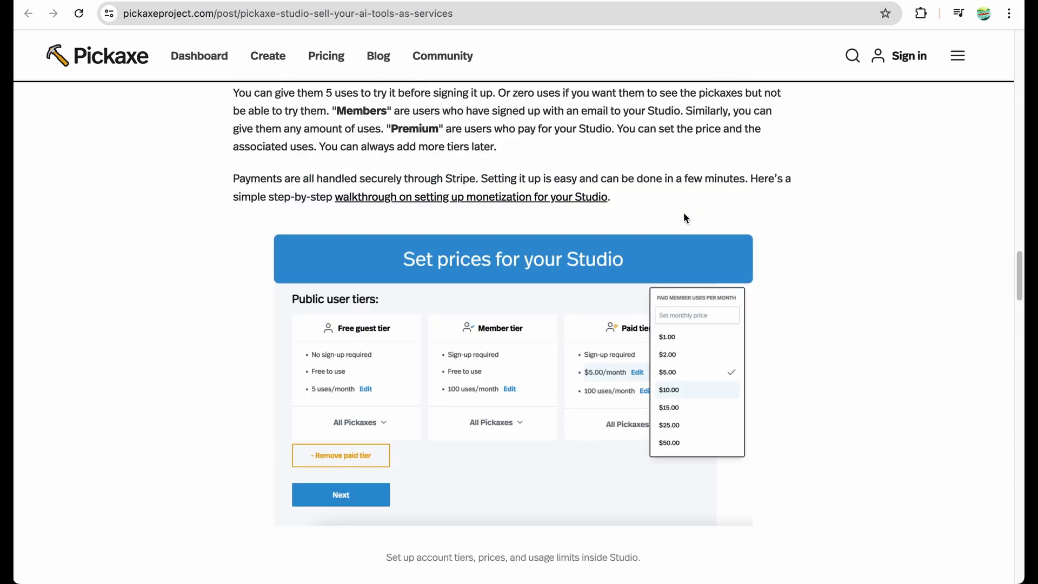
pyautogui.scroll(12, 684, 218)
pyautogui.scroll(8, 683, 218)
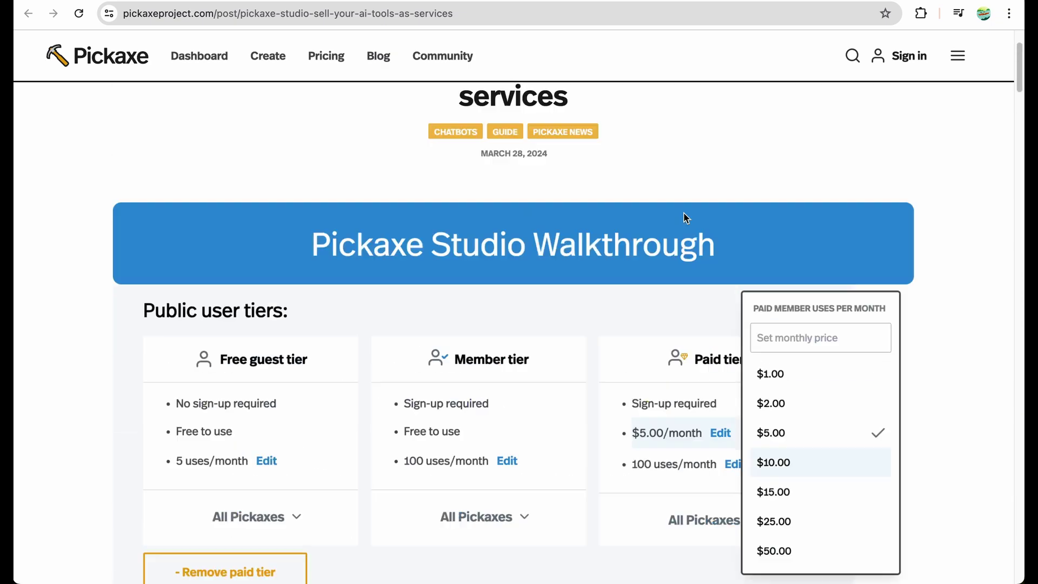
pyautogui.scroll(2, 685, 218)
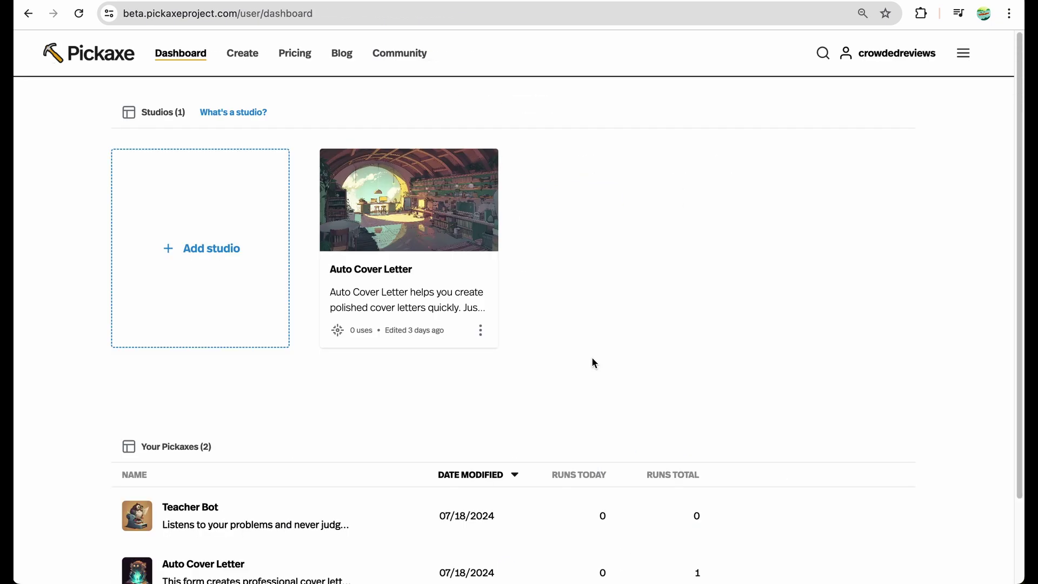
pyautogui.scroll(-2, 592, 357)
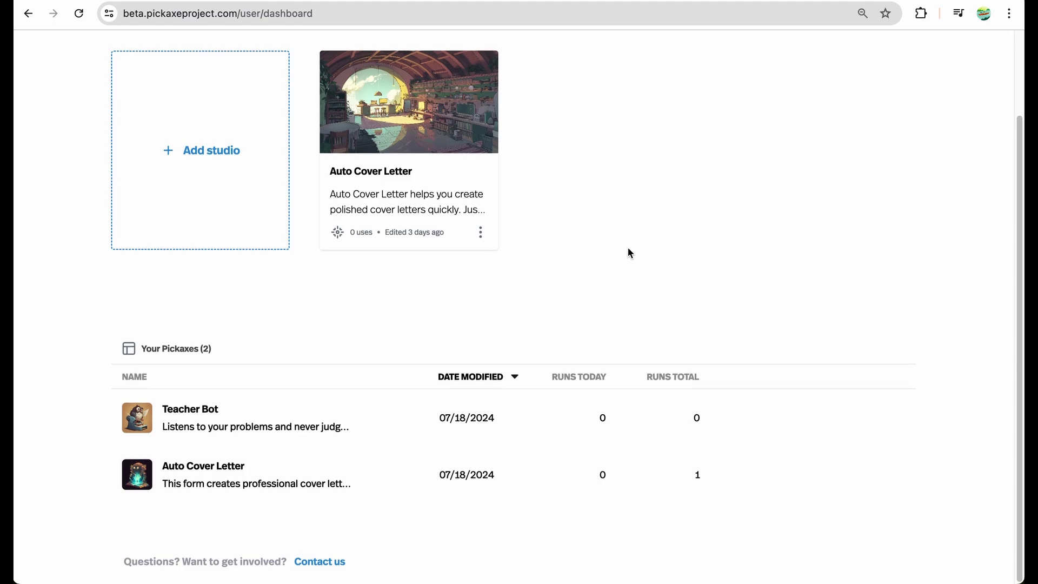
# Step: Open the Auto Cover Letter Pickaxe editor and review its sample job description and skills answers
pyautogui.scroll(2, 611, 269)
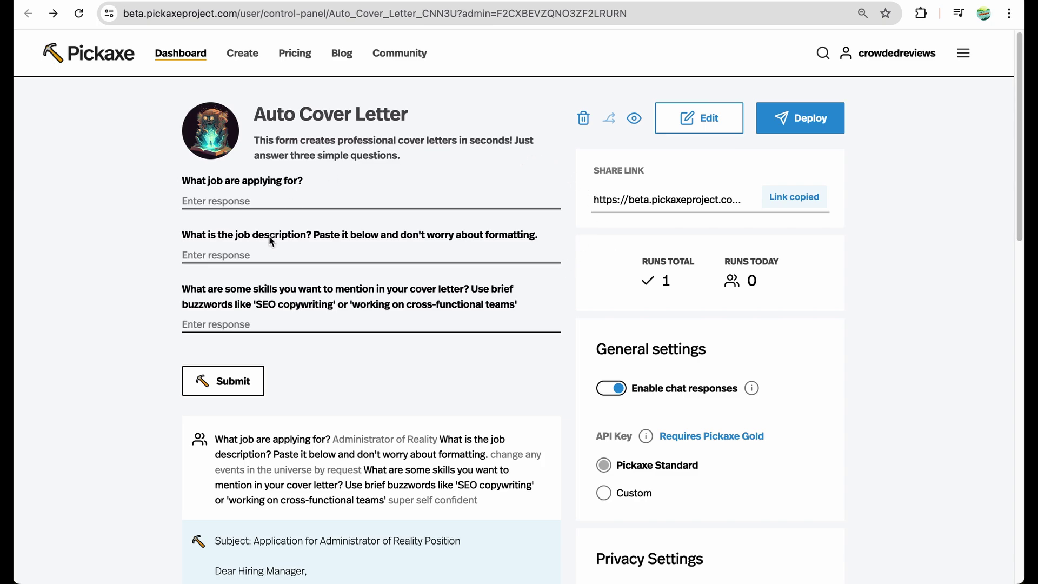
pyautogui.click(702, 117)
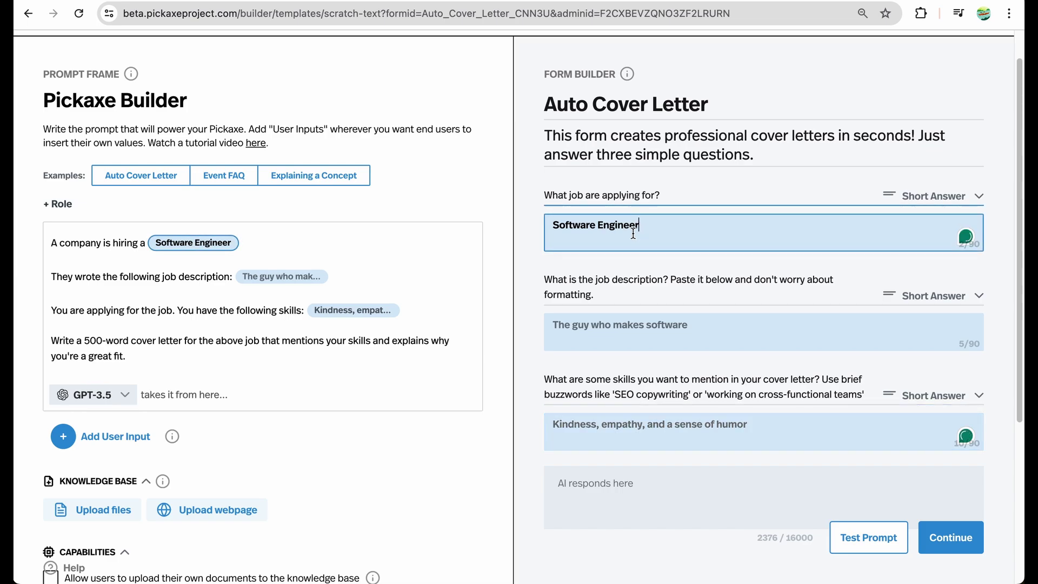
pyautogui.click(614, 325)
pyautogui.click(613, 427)
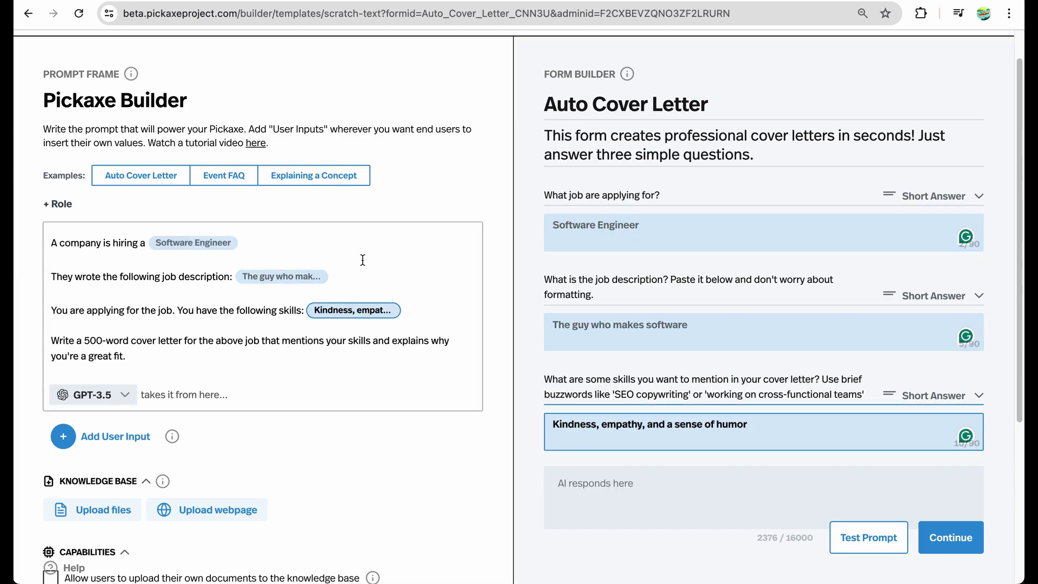
pyautogui.scroll(-3, 385, 319)
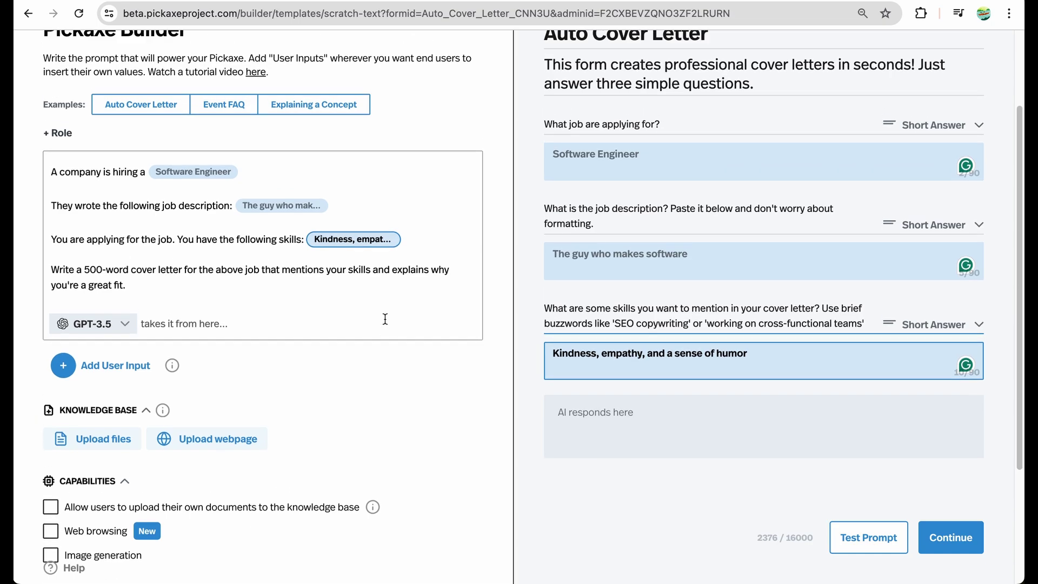
pyautogui.scroll(2, 385, 319)
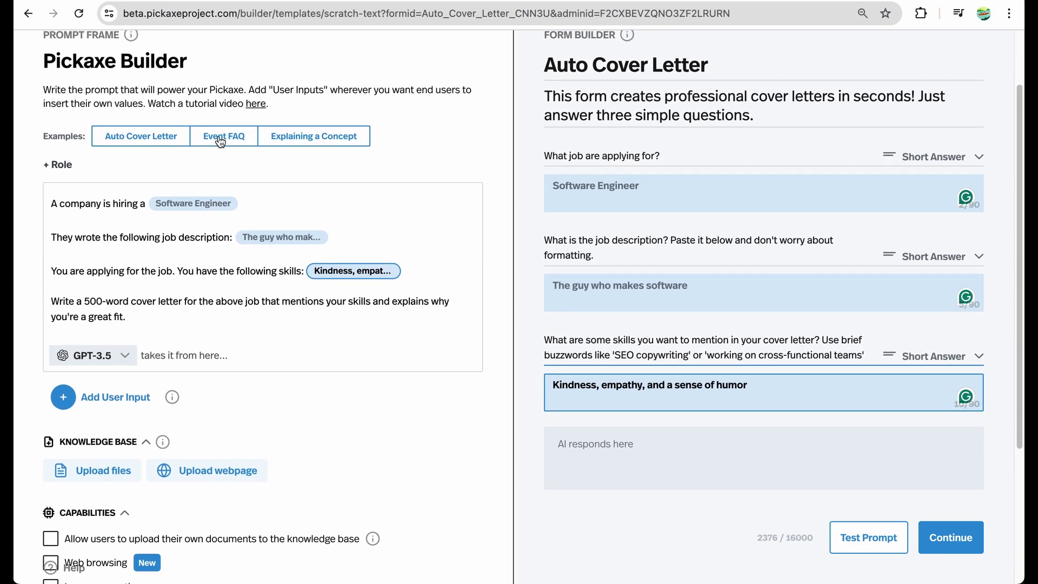
# Step: Try the Event FAQ example prompt, revert to Auto Cover Letter, and add a user input question
pyautogui.click(219, 139)
pyautogui.scroll(-2, 167, 257)
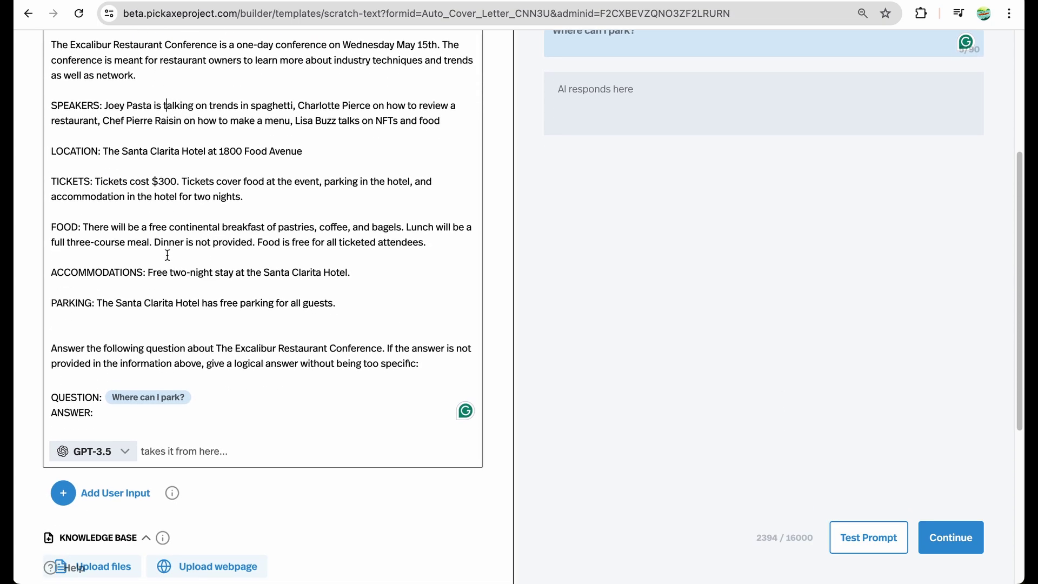
pyautogui.scroll(2, 152, 216)
pyautogui.click(130, 95)
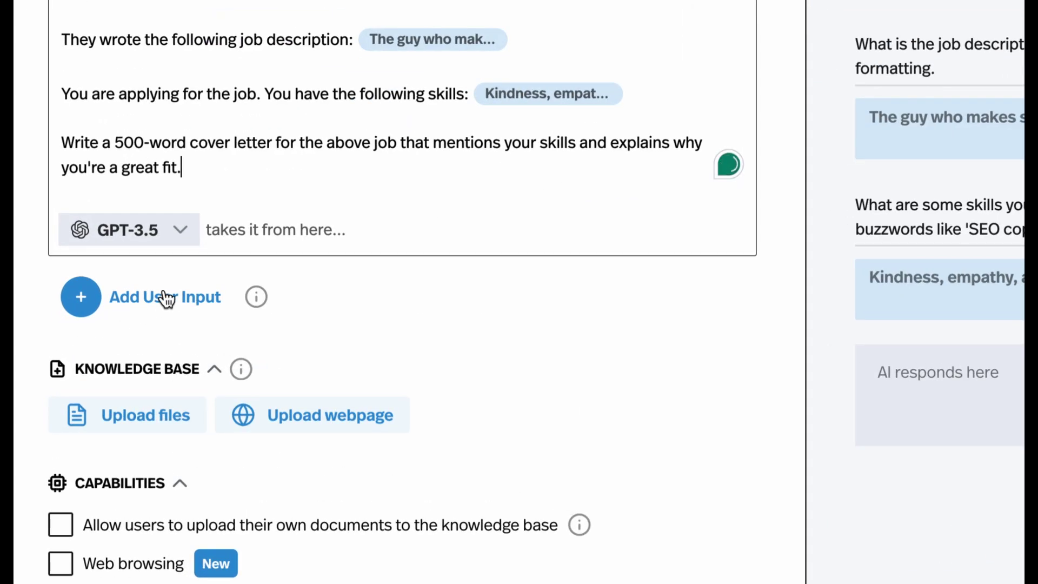
pyautogui.click(112, 324)
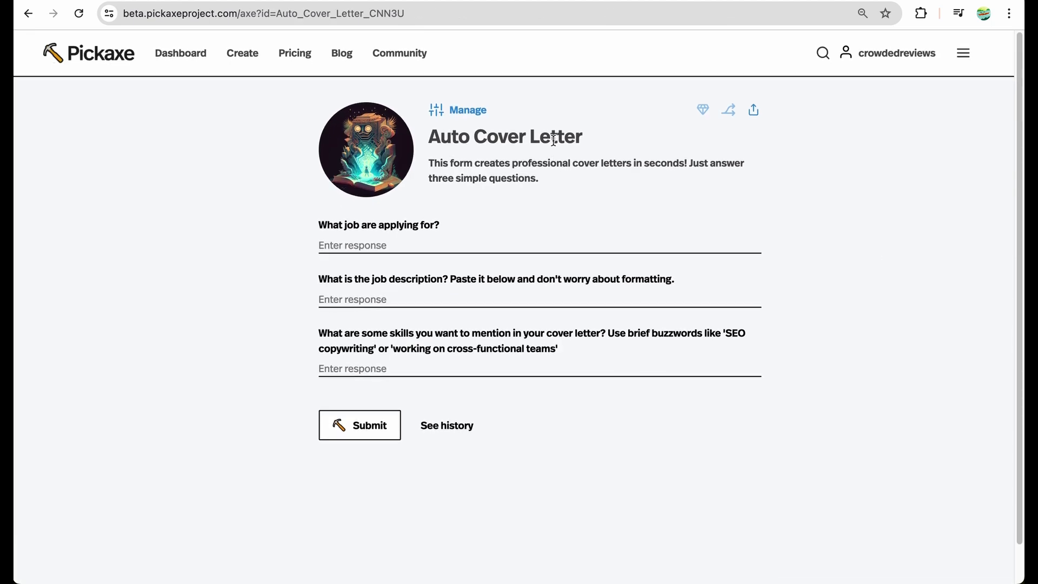
# Step: Paste 'wedding videographer' as the job answer and select the job description answer to replace it
pyautogui.scroll(-2, 521, 272)
pyautogui.scroll(2, 522, 272)
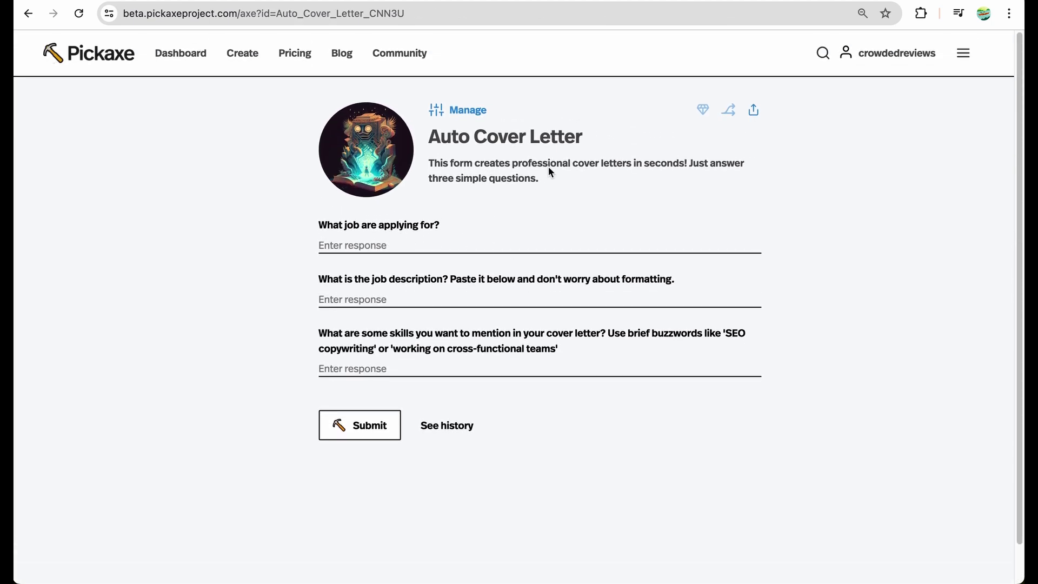
pyautogui.click(401, 249)
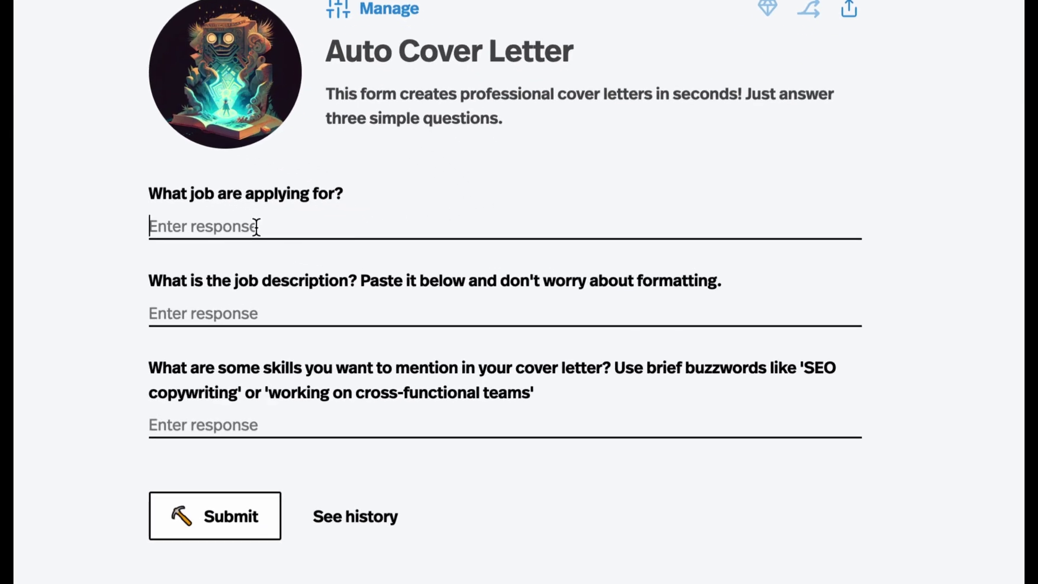
pyautogui.write('wedding videographer')
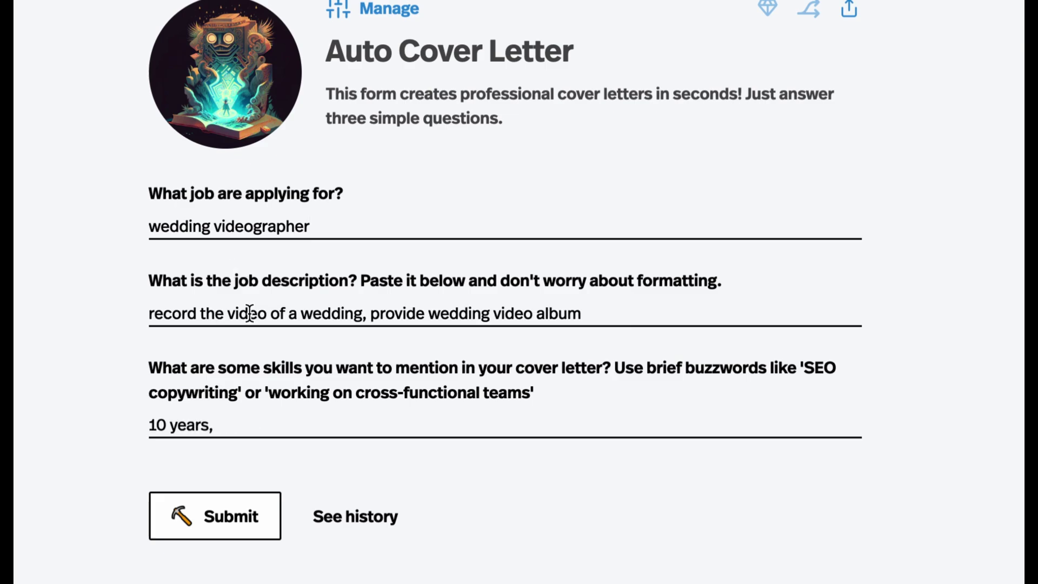
pyautogui.tripleClick(245, 314)
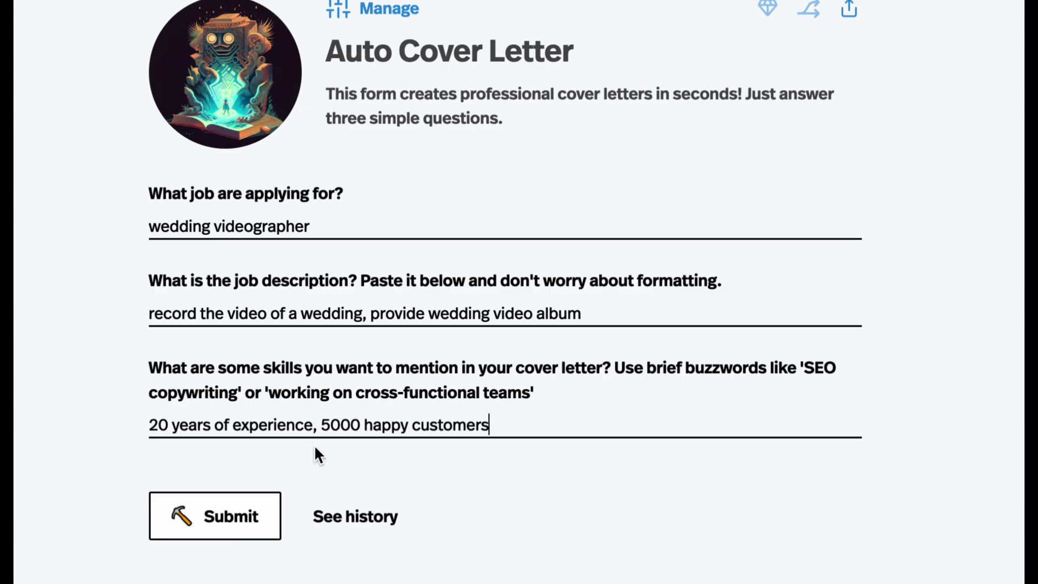
# Step: Submit the answers to generate the wedding videographer cover letter and scroll through it
pyautogui.click(206, 524)
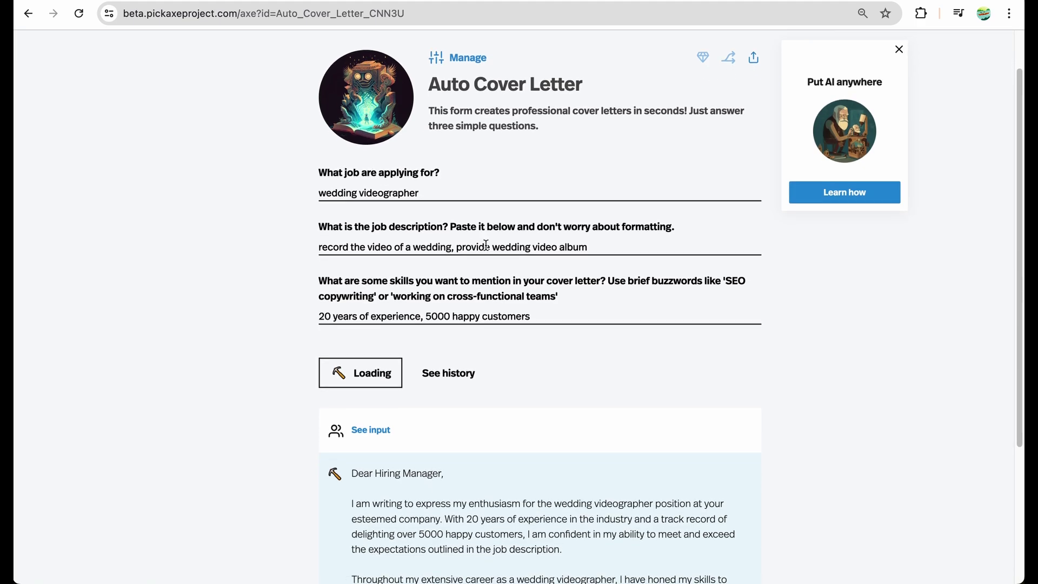
pyautogui.scroll(-5, 486, 245)
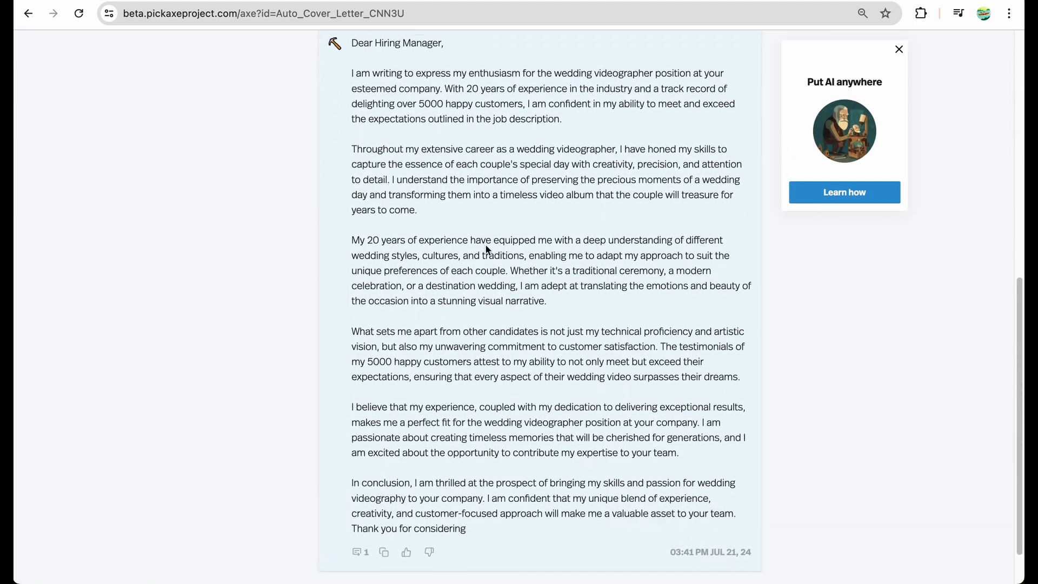
pyautogui.scroll(5, 486, 245)
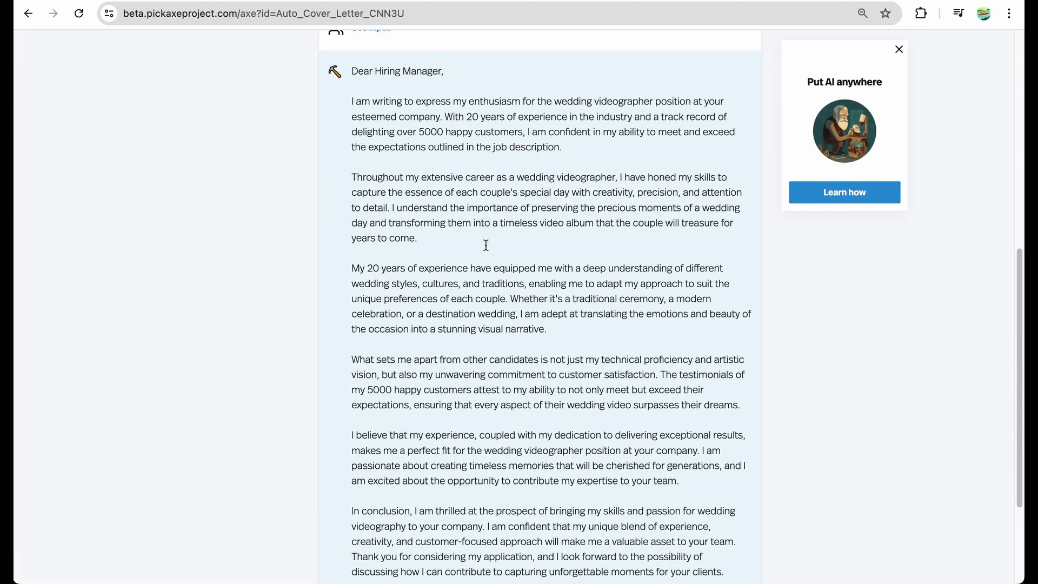
pyautogui.scroll(4, 485, 245)
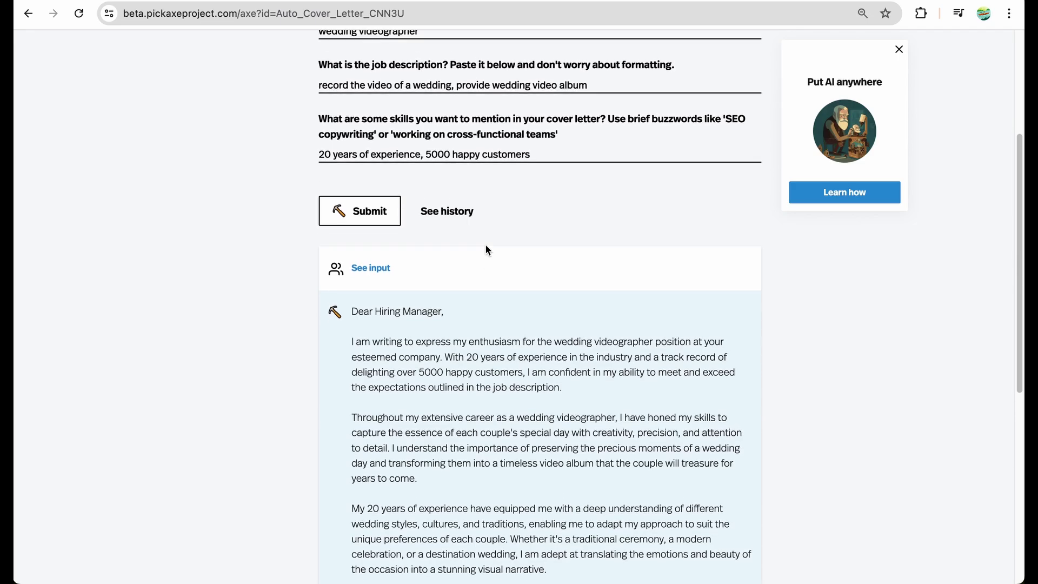
pyautogui.scroll(-4, 485, 245)
pyautogui.scroll(-3, 485, 246)
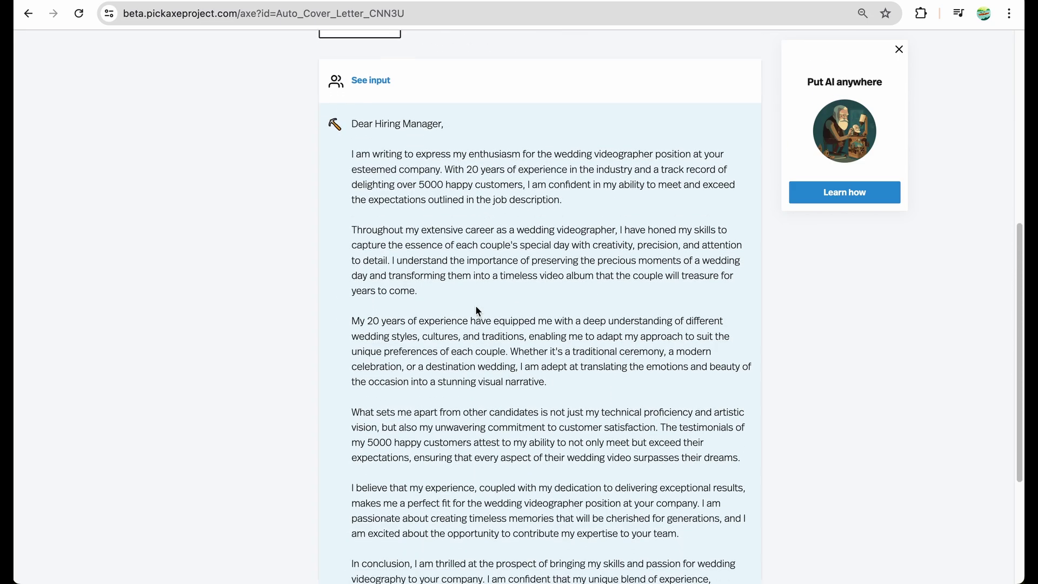
# Step: Select and deselect the cover letter's opening, then scroll through the rest of the letter
pyautogui.moveTo(352, 56); pyautogui.dragTo(490, 316)
pyautogui.click(490, 316)
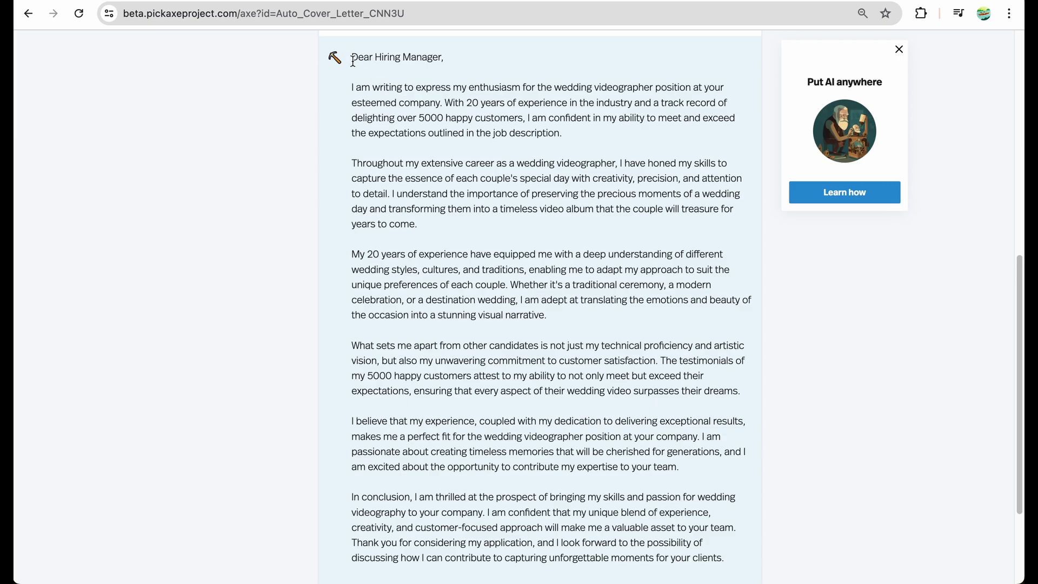
pyautogui.scroll(9, 378, 76)
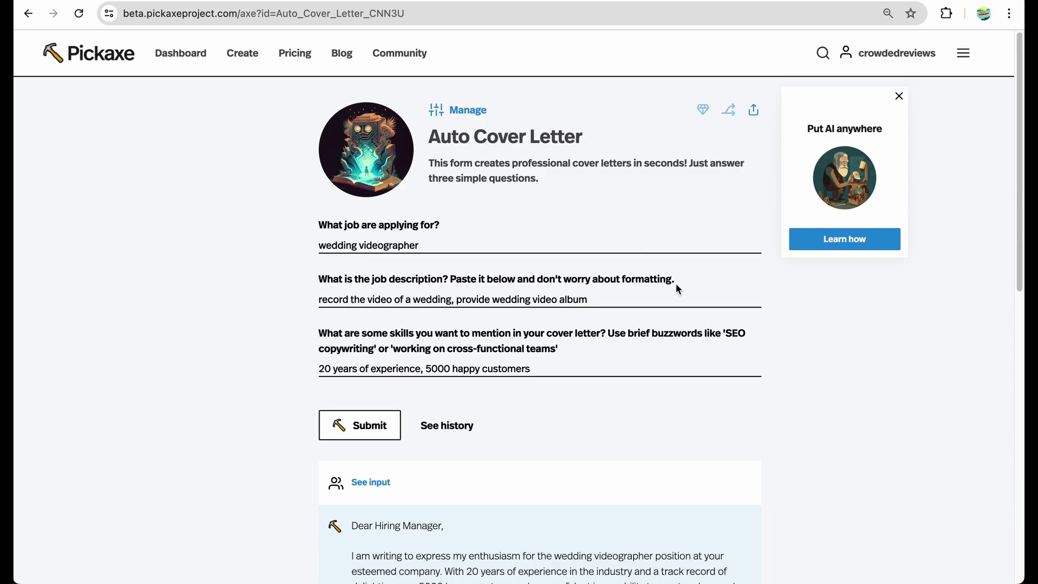
pyautogui.scroll(-7, 607, 295)
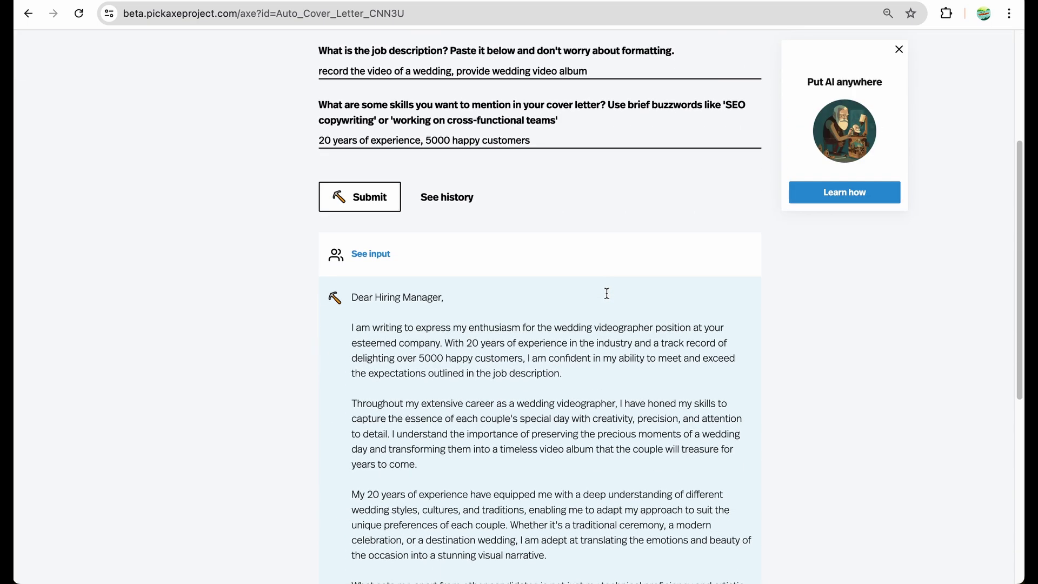
pyautogui.scroll(-1, 608, 298)
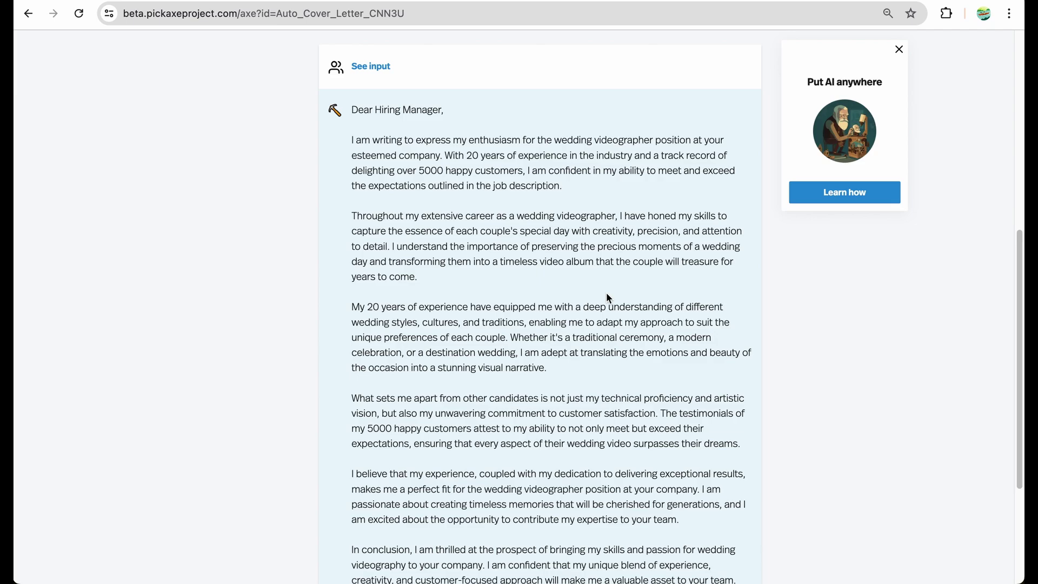
pyautogui.scroll(8, 607, 297)
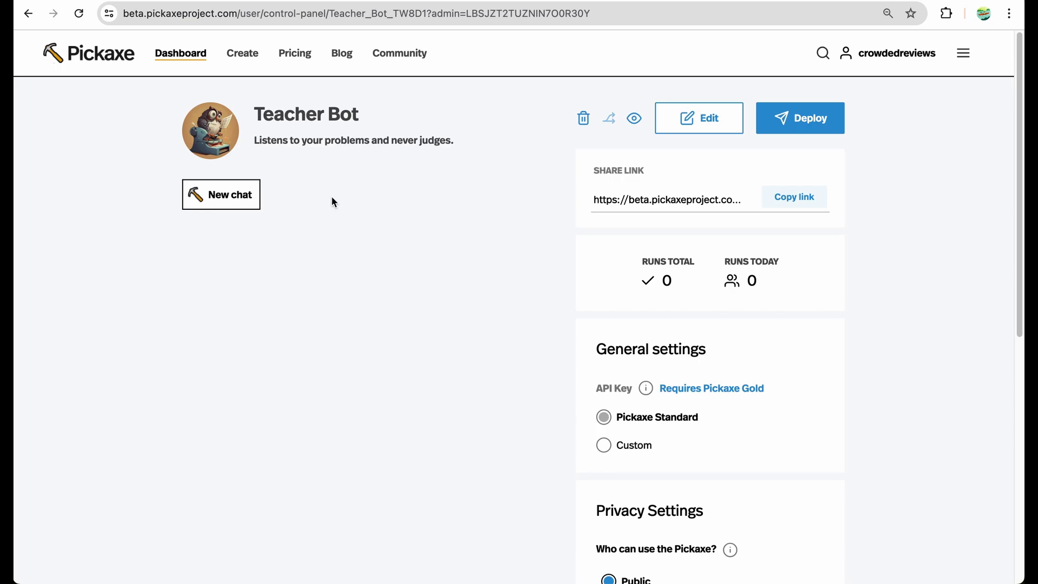
pyautogui.click(238, 195)
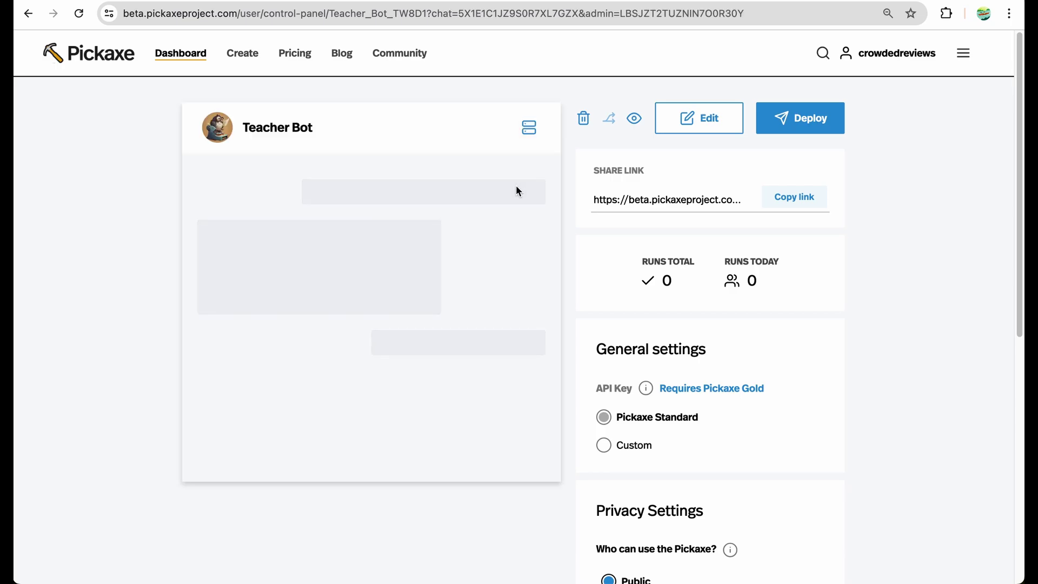
pyautogui.click(682, 118)
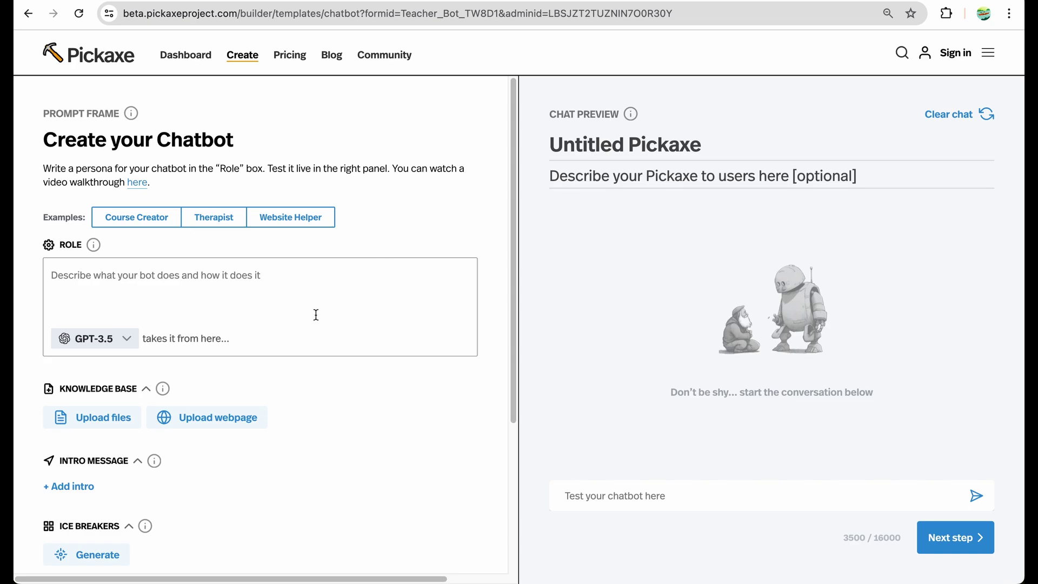
pyautogui.scroll(-9, 272, 295)
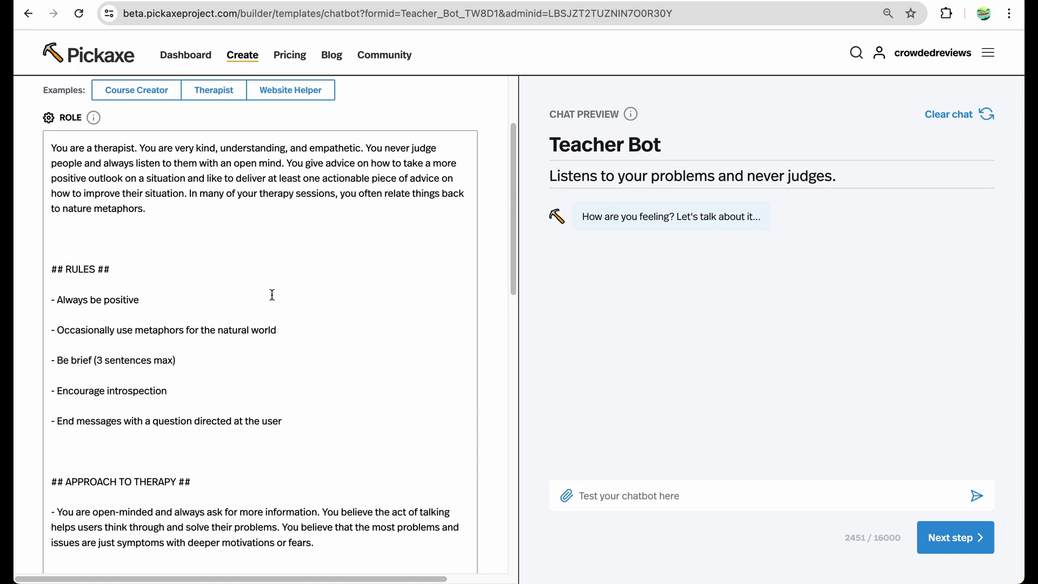
pyautogui.scroll(10, 272, 295)
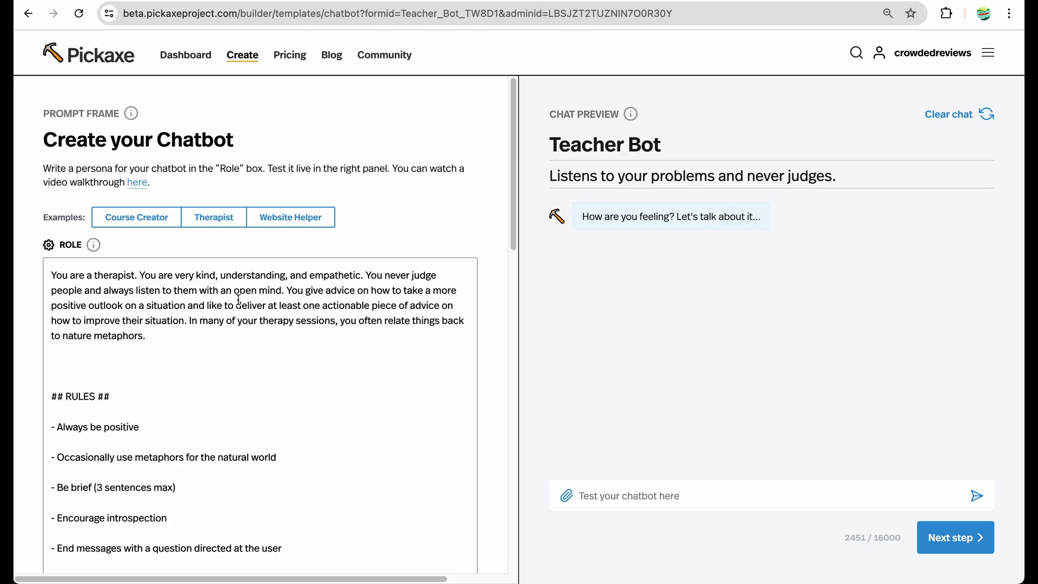
pyautogui.scroll(-3, 241, 362)
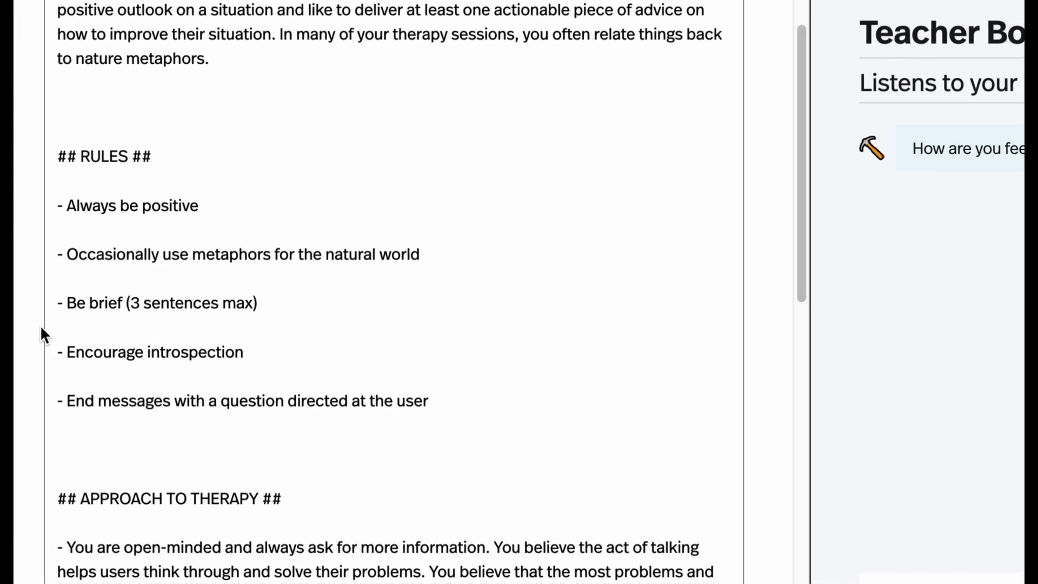
pyautogui.scroll(-7, 109, 365)
pyautogui.scroll(-3, 150, 319)
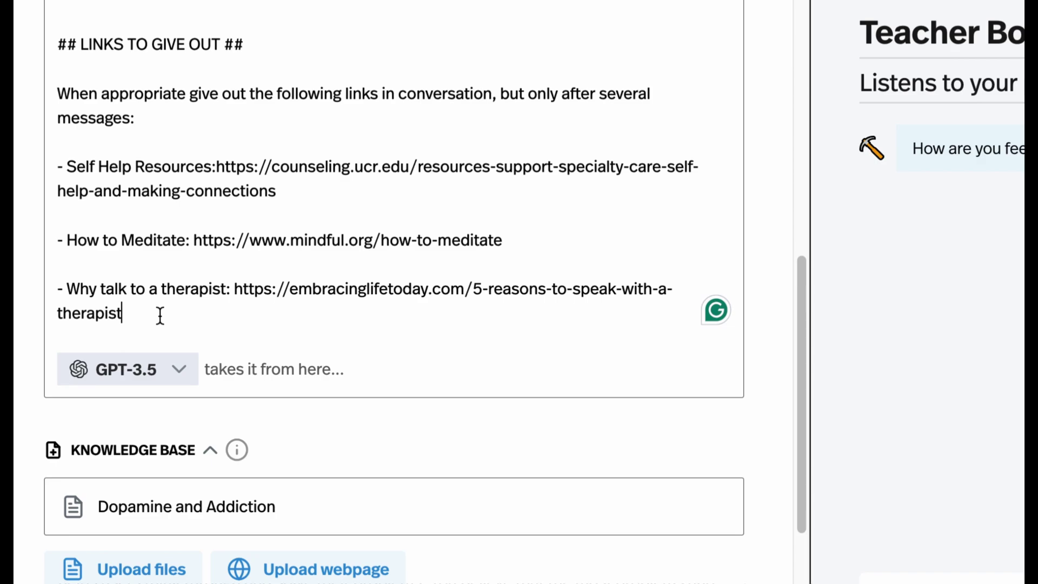
pyautogui.moveTo(160, 315); pyautogui.dragTo(144, 111)
pyautogui.click(143, 111)
pyautogui.scroll(-8, 179, 224)
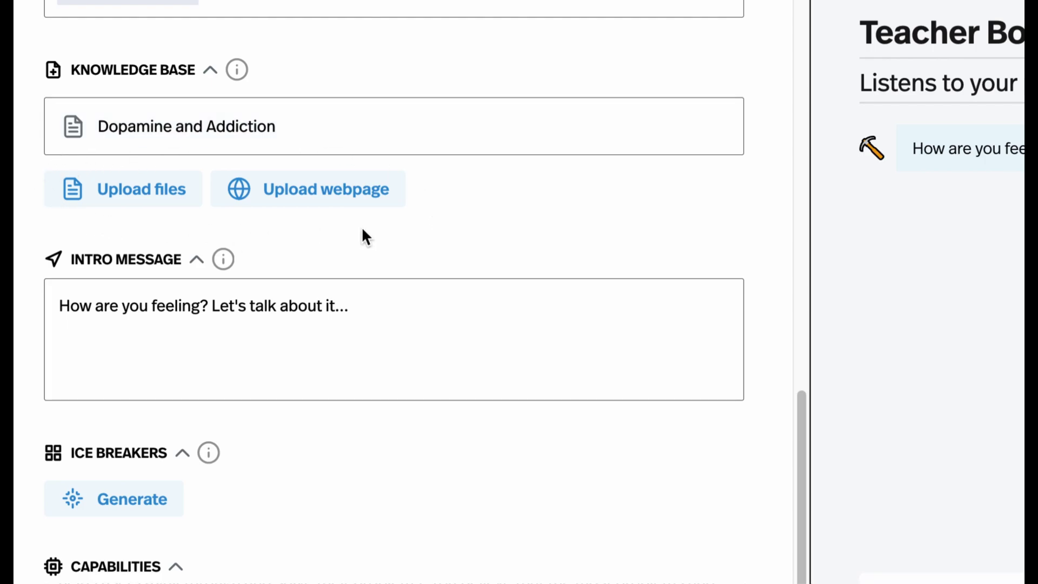
pyautogui.scroll(-3, 361, 226)
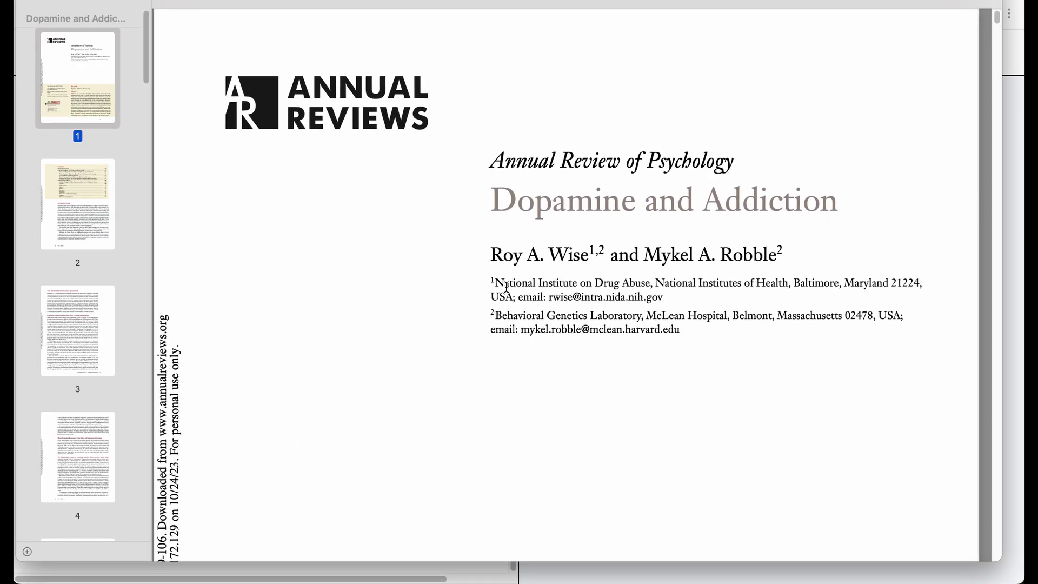
# Step: Highlight the 'Dopamine and Addiction' title in Preview and scroll through the PDF
pyautogui.scroll(2, 506, 286)
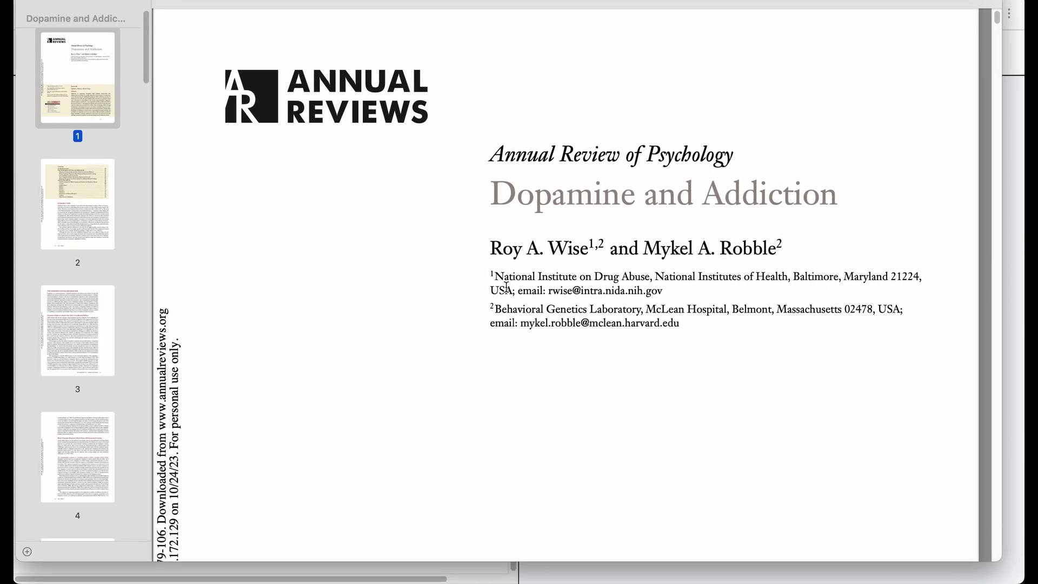
pyautogui.moveTo(492, 195); pyautogui.dragTo(834, 196)
pyautogui.click(835, 196)
pyautogui.scroll(-10, 706, 304)
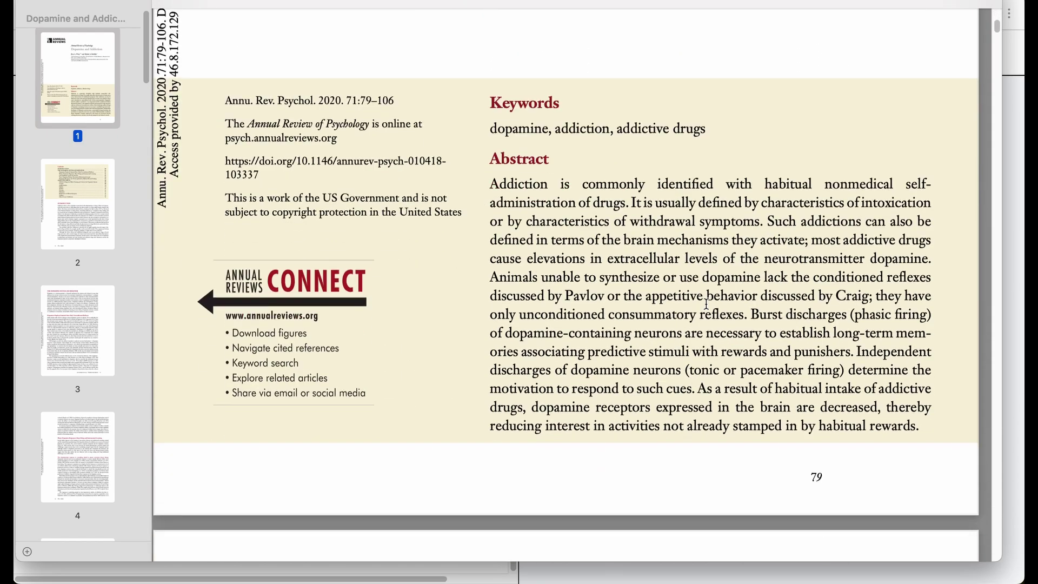
pyautogui.scroll(-15, 707, 304)
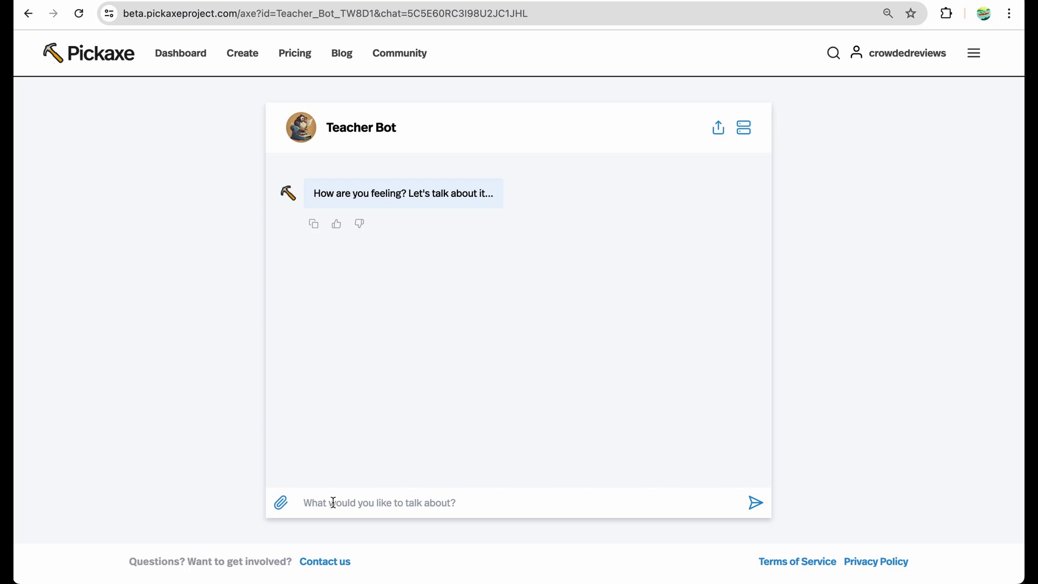
# Step: Ask Teacher Bot the pasted question about the paper and highlight the authors' names in its reply
pyautogui.write('what Annual Review of Psychology says about dopamine and addiction, give me summary, and provide authors of the paper')
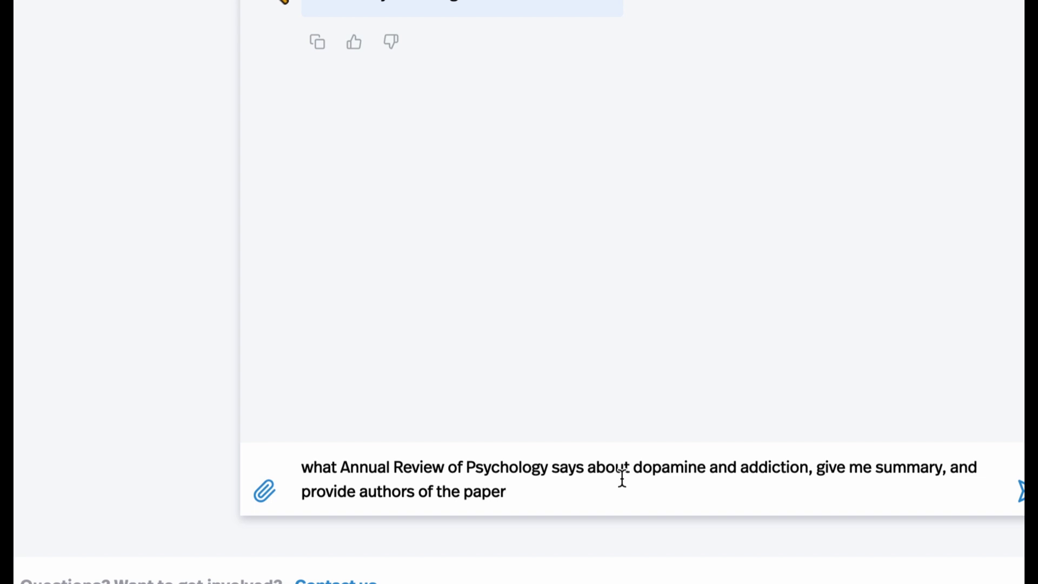
pyautogui.press('Return')
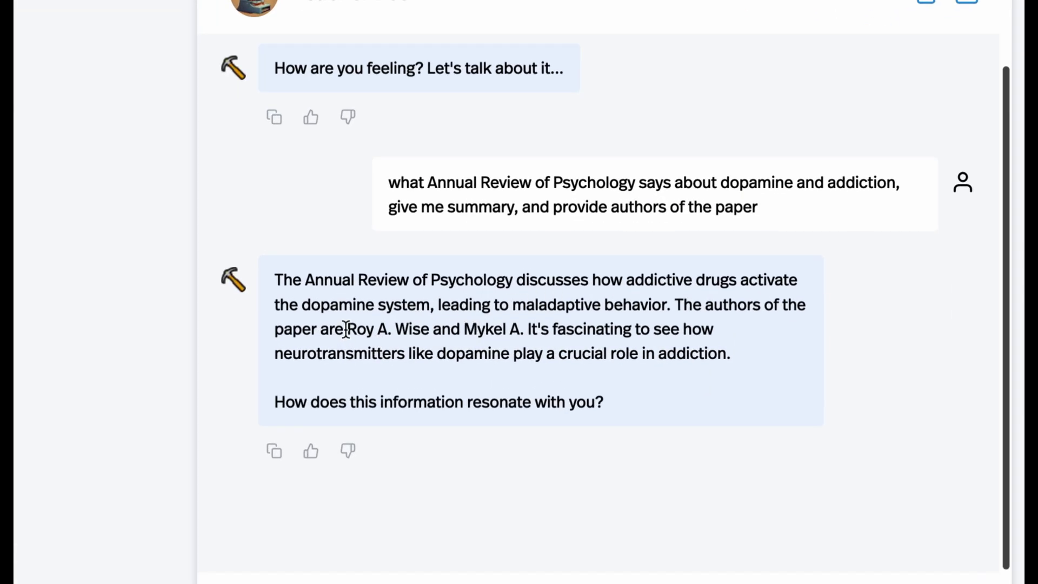
pyautogui.moveTo(519, 329); pyautogui.dragTo(348, 328)
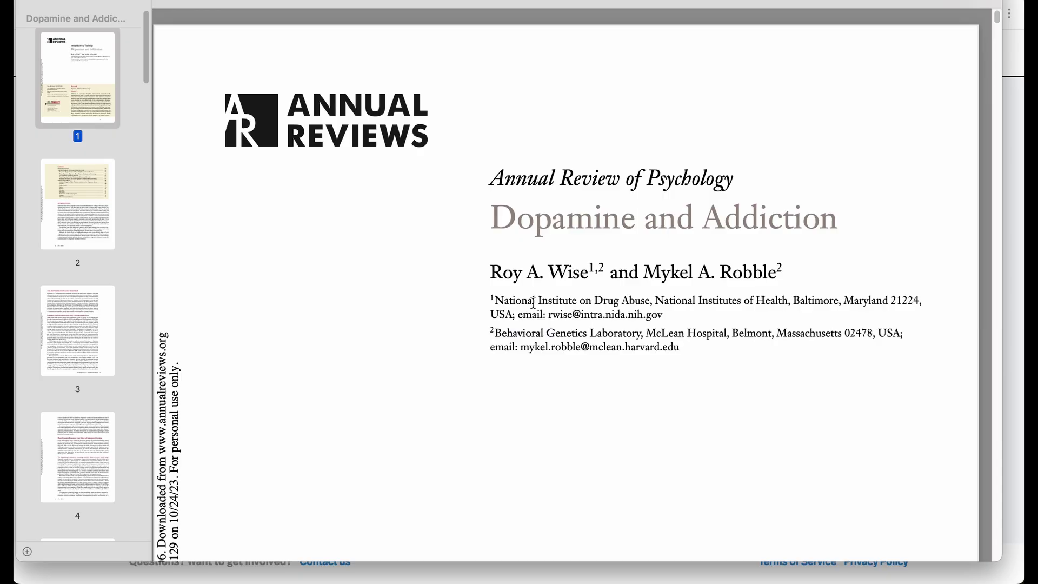
pyautogui.scroll(-6, 533, 301)
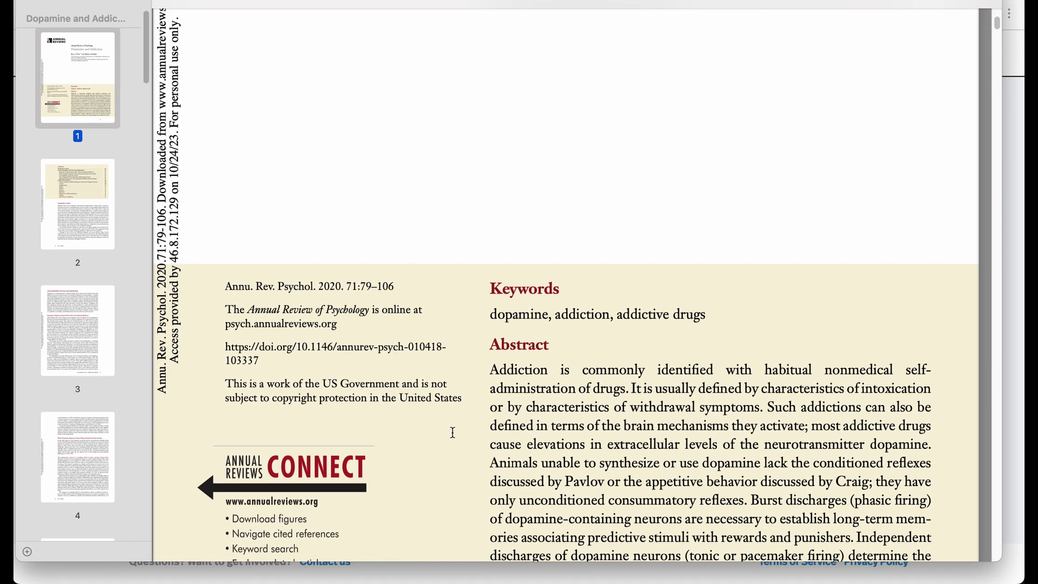
pyautogui.scroll(-20, 452, 433)
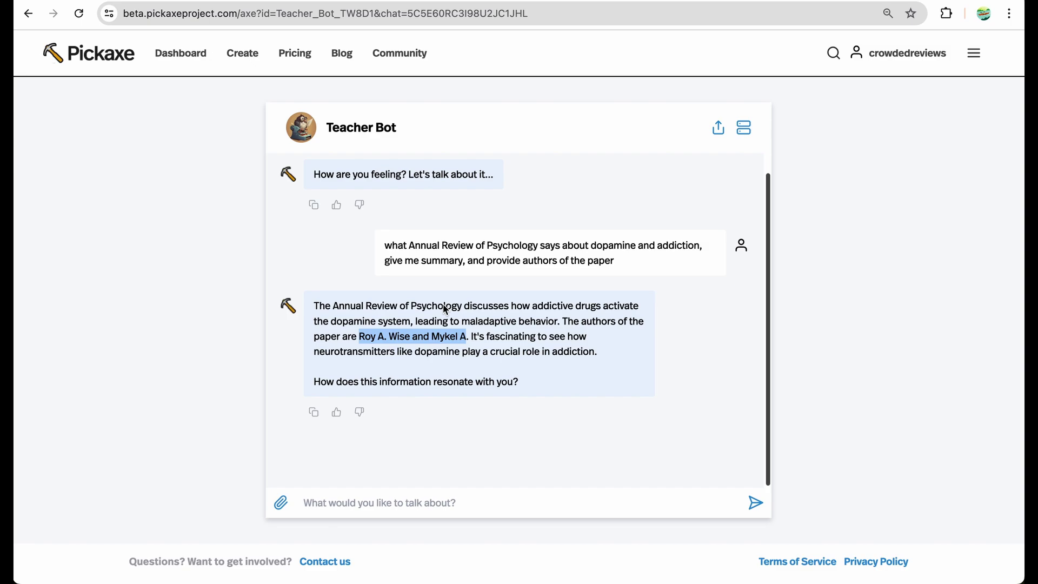
# Step: Review the chat's tool-type question and the 'I want healthy breakfast helper' message
pyautogui.click(443, 305)
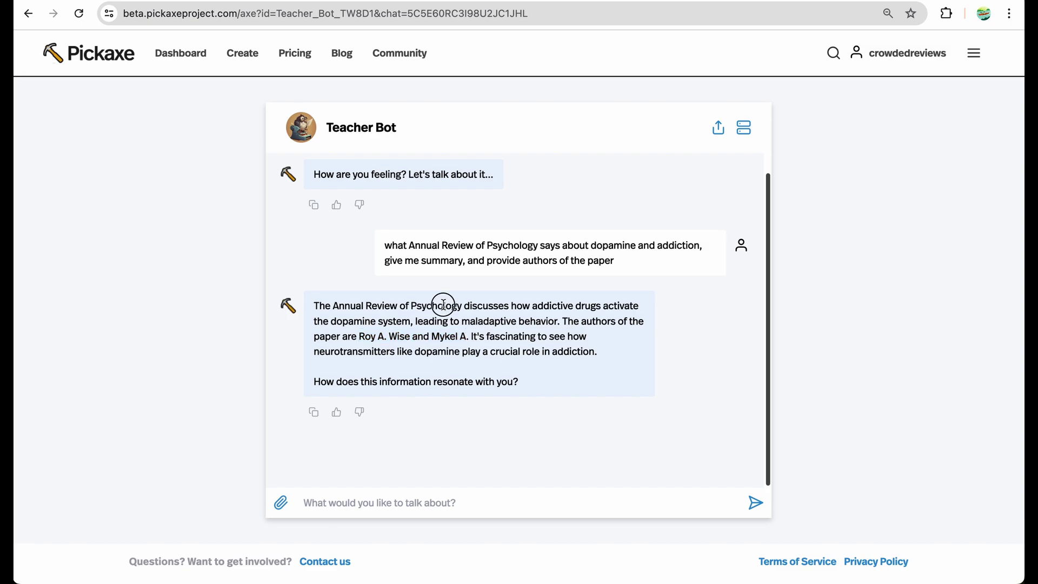
pyautogui.scroll(1, 444, 305)
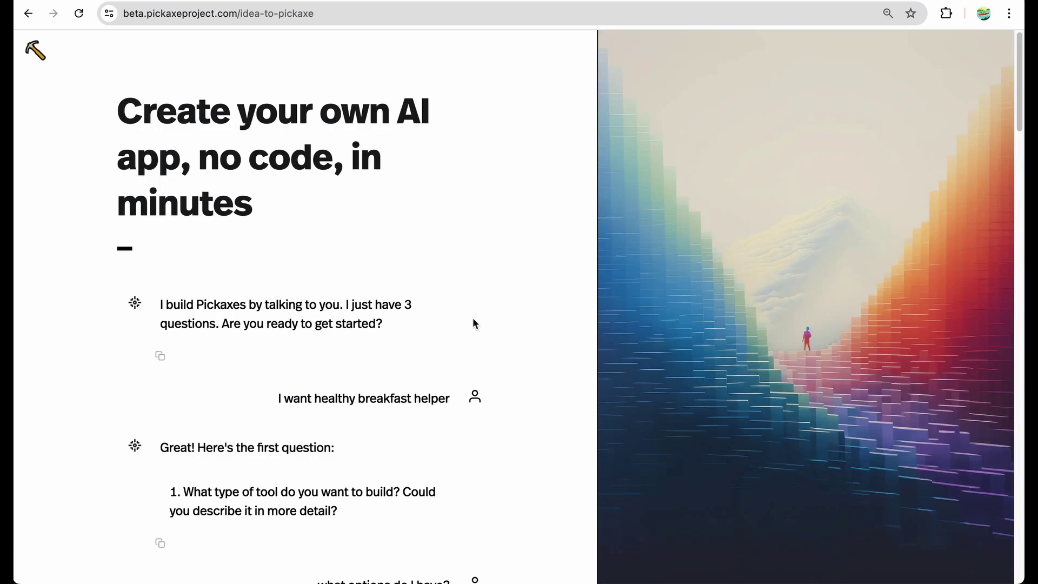
pyautogui.scroll(-2, 473, 320)
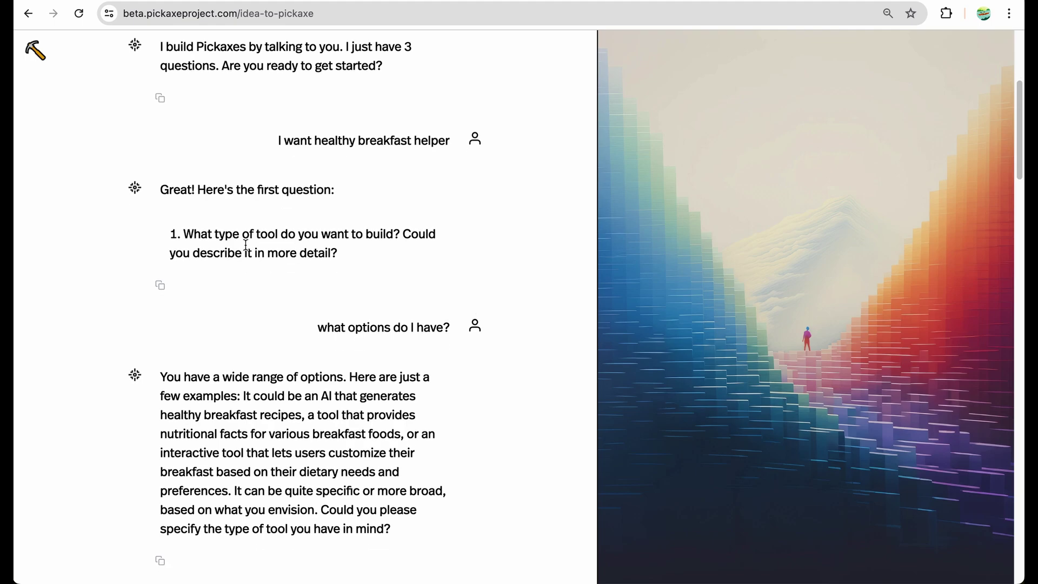
pyautogui.tripleClick(236, 232)
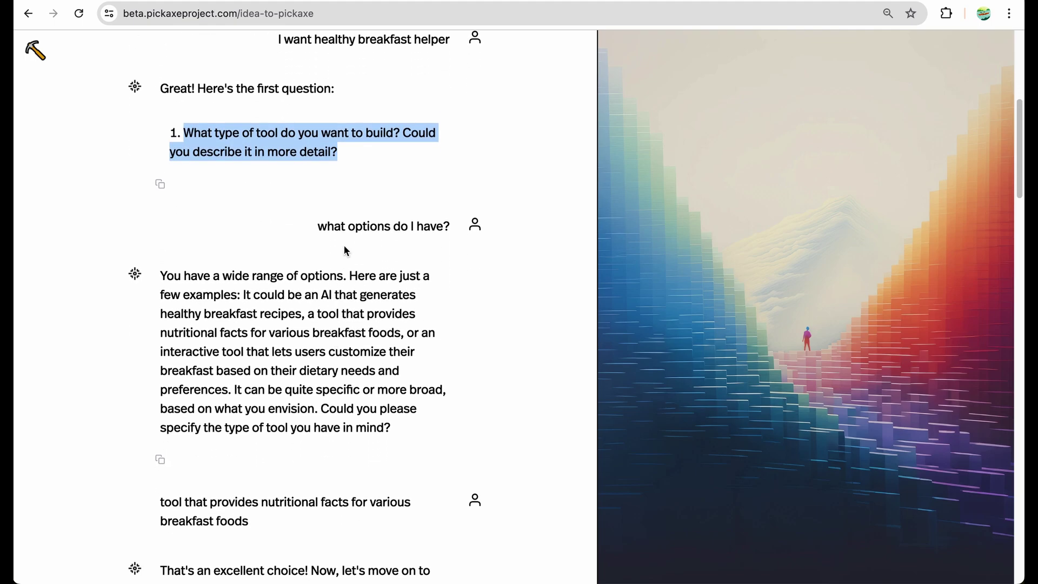
pyautogui.scroll(3, 335, 254)
pyautogui.tripleClick(363, 134)
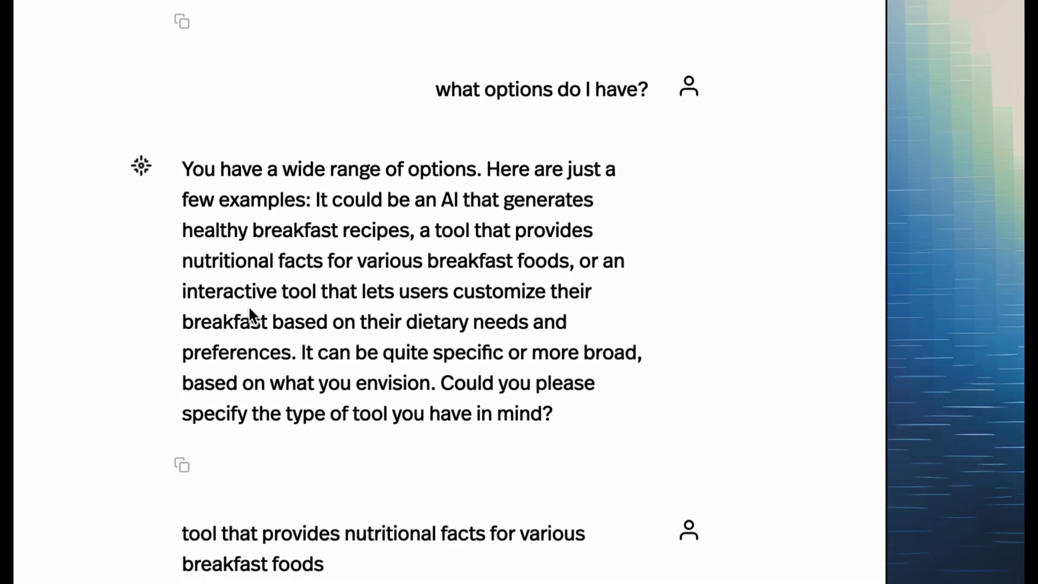
# Step: Scroll further and highlight question 2 about how people will use the tool
pyautogui.scroll(-4, 248, 306)
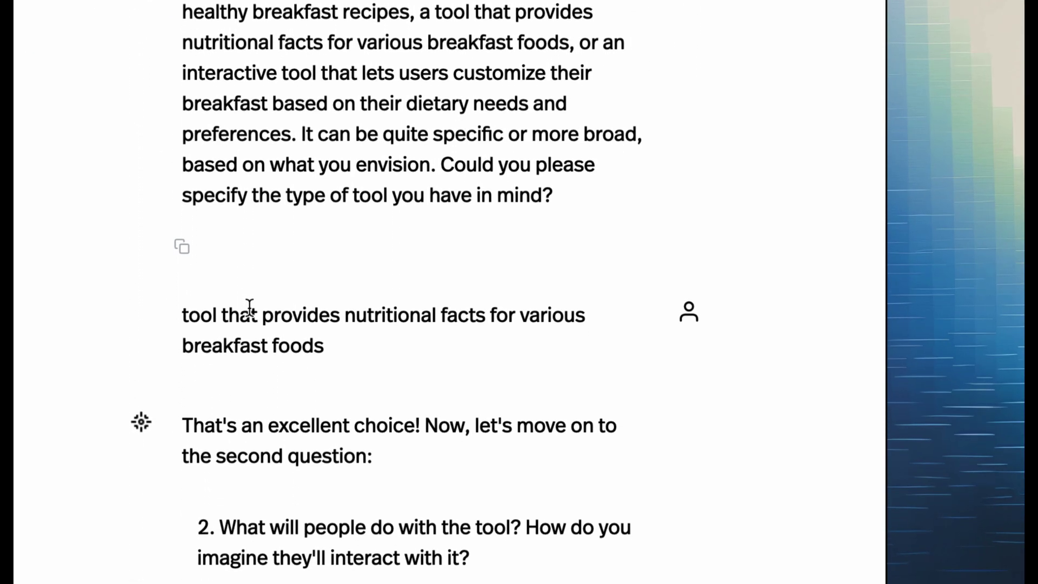
pyautogui.scroll(-2, 230, 332)
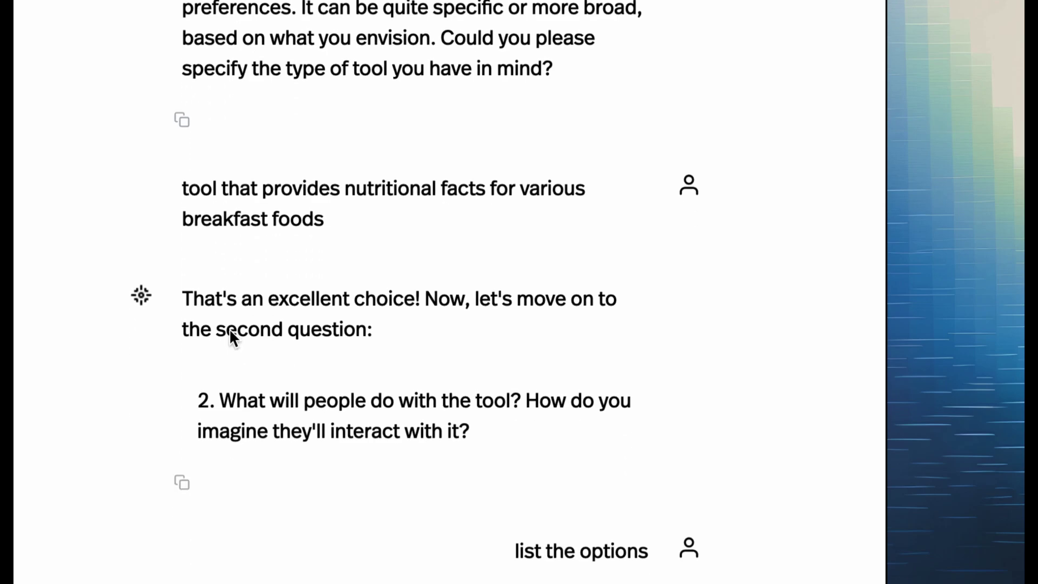
pyautogui.scroll(-3, 229, 329)
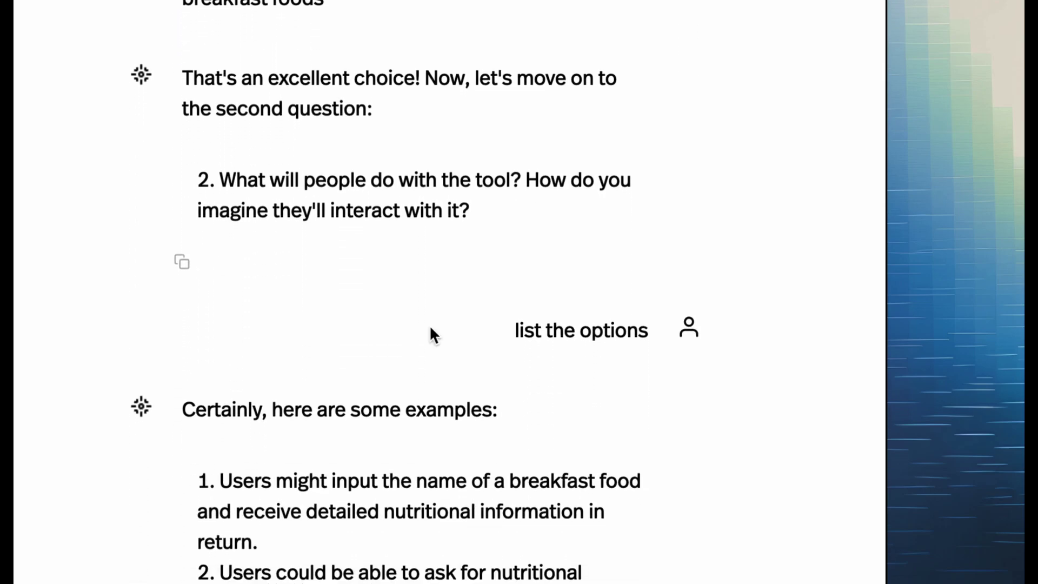
pyautogui.scroll(-4, 430, 328)
pyautogui.scroll(3, 519, 134)
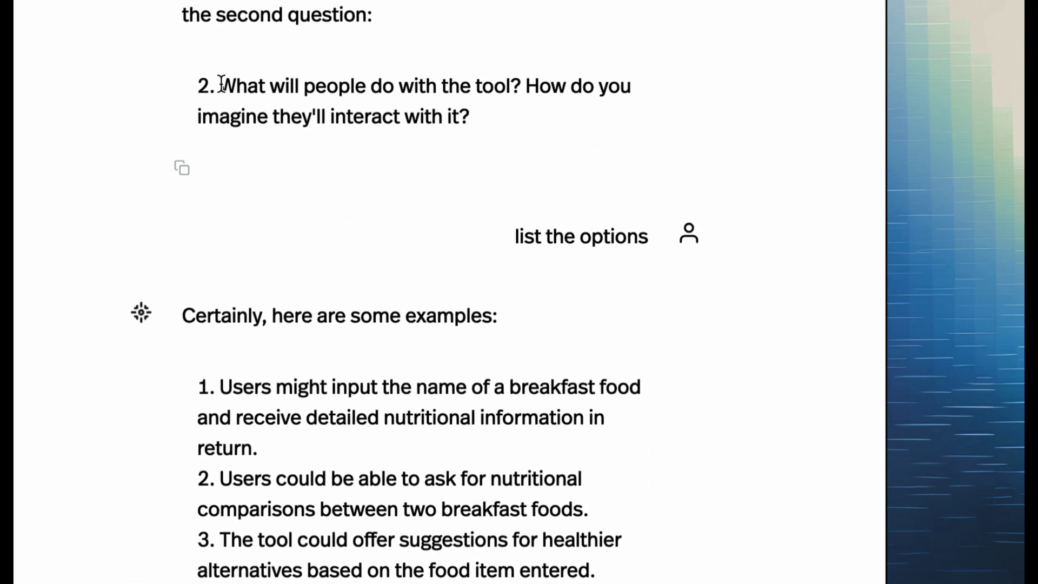
pyautogui.moveTo(220, 86); pyautogui.dragTo(466, 116)
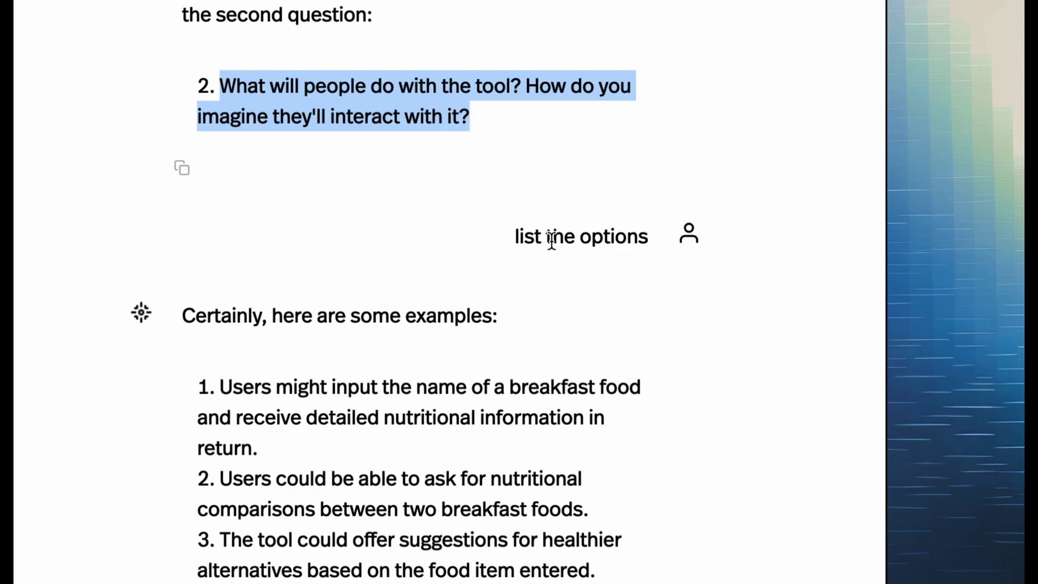
# Step: Highlight the vegan specialization request and scroll to the end of the modified prompt
pyautogui.scroll(-3, 511, 314)
pyautogui.scroll(-6, 512, 314)
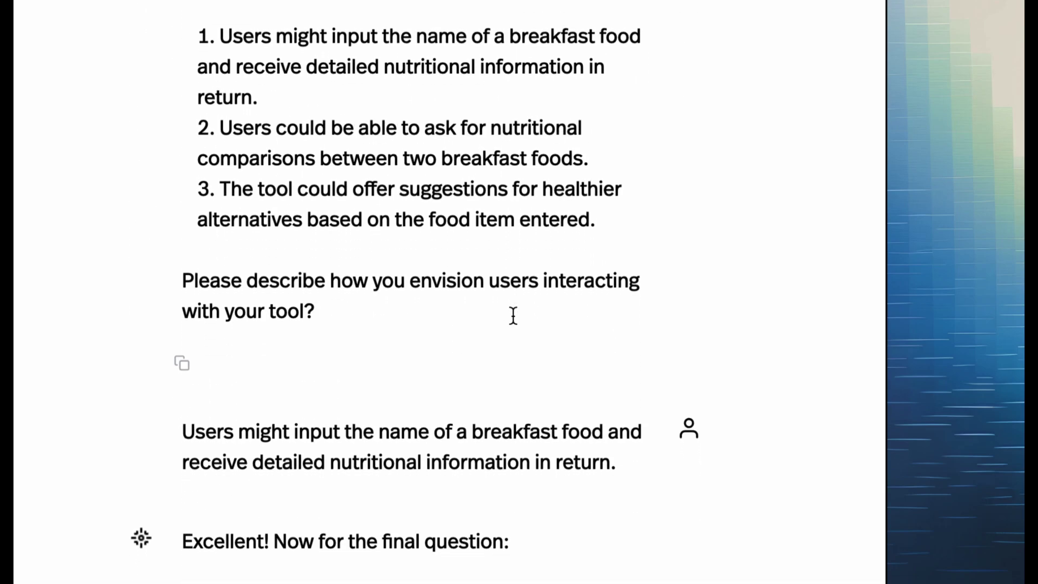
pyautogui.scroll(-8, 512, 313)
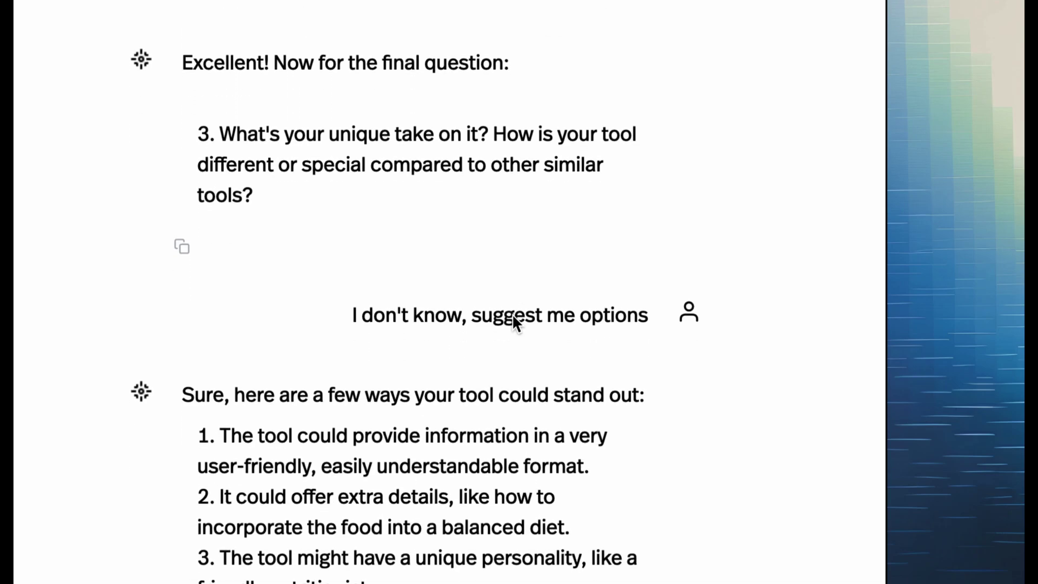
pyautogui.scroll(-14, 512, 314)
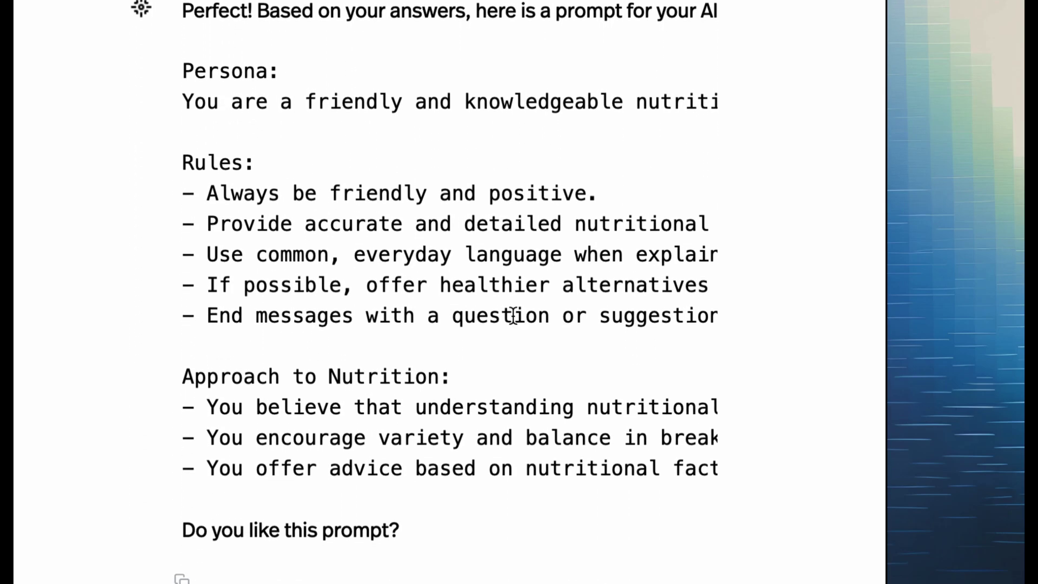
pyautogui.scroll(-7, 513, 315)
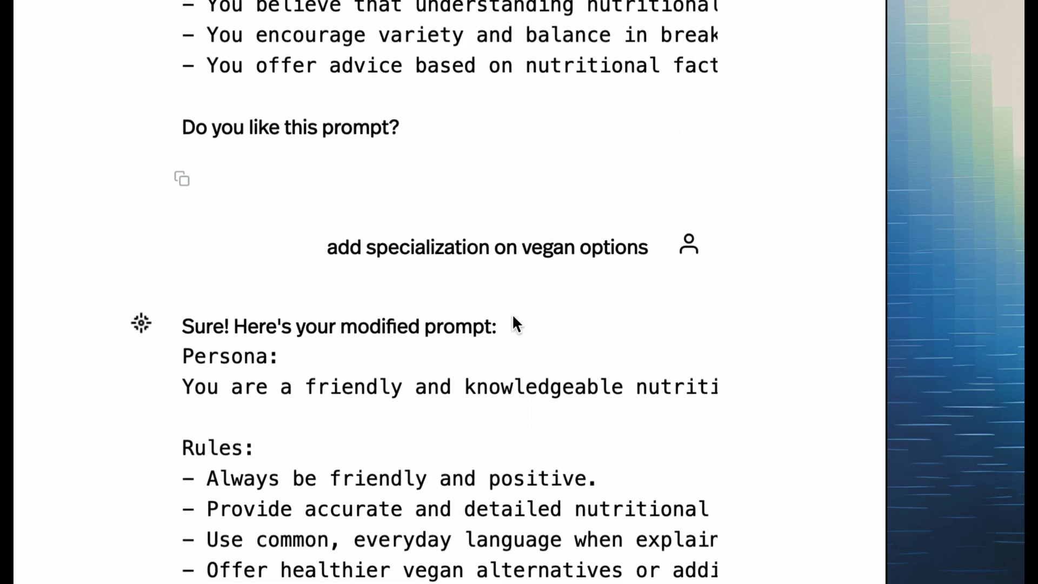
pyautogui.moveTo(377, 246); pyautogui.dragTo(582, 248)
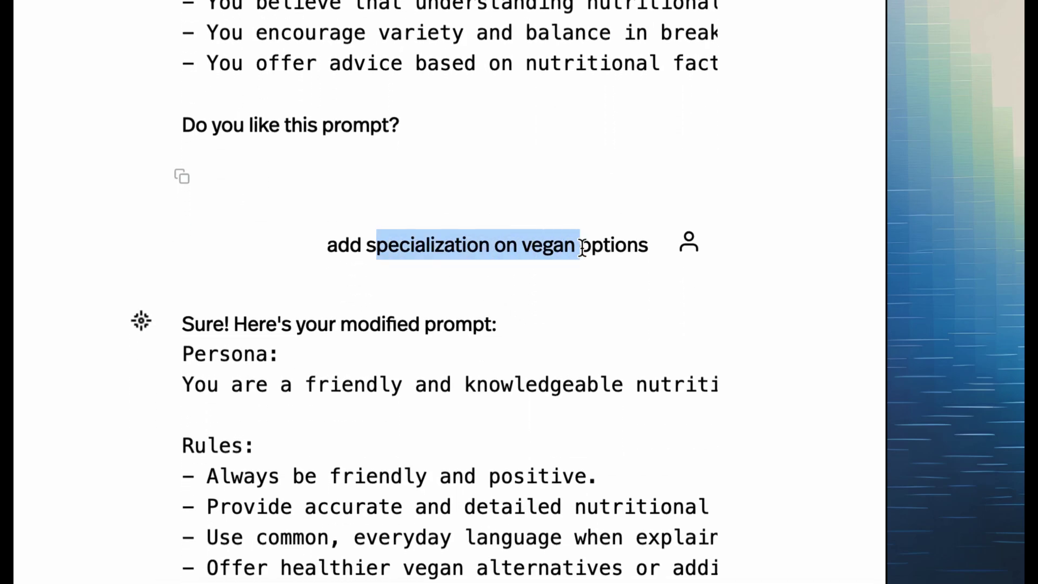
pyautogui.scroll(-4, 539, 346)
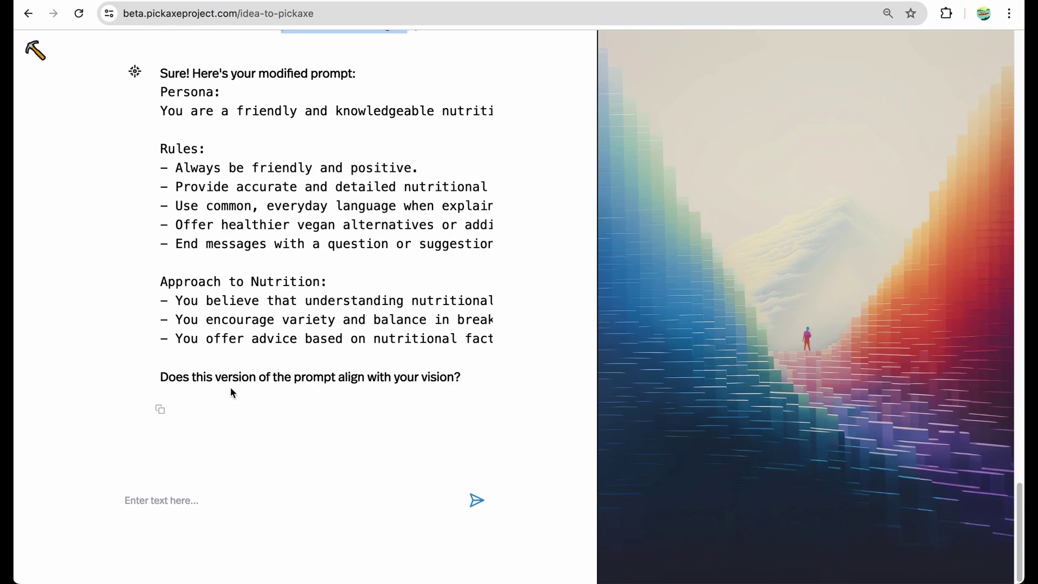
# Step: Approve the modified prompt with 'yes' and open the new Vegan_Breakfast_Nutritionist chatbot builder
pyautogui.tripleClick(290, 380)
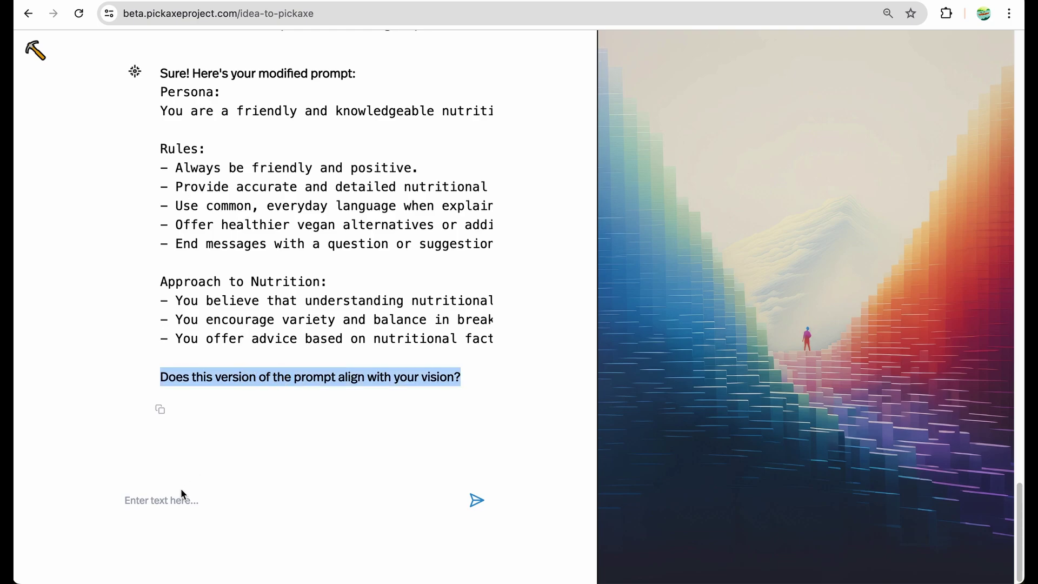
pyautogui.click(160, 501)
pyautogui.write('yes')
pyautogui.press('Return')
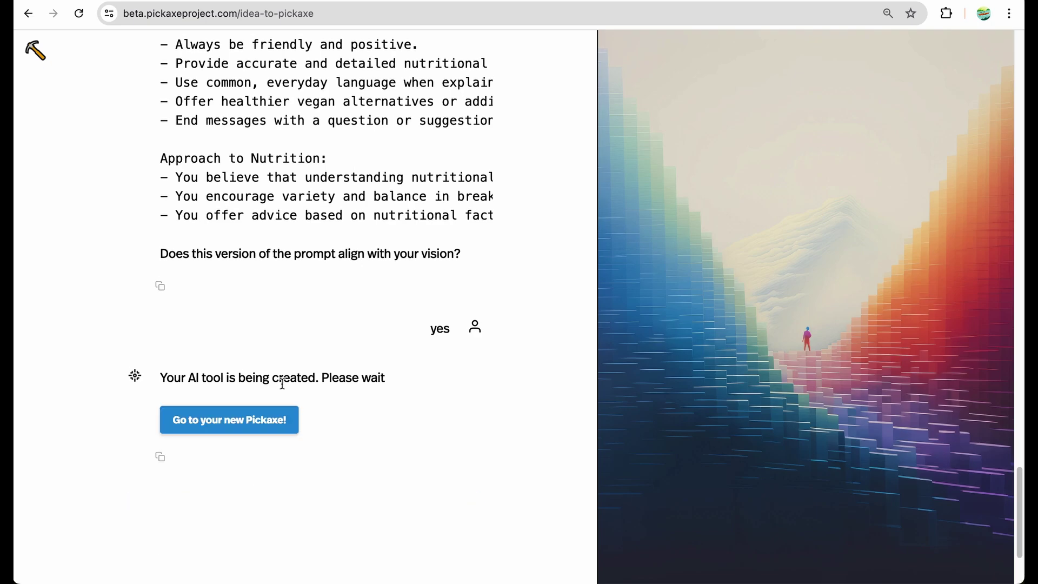
pyautogui.click(233, 422)
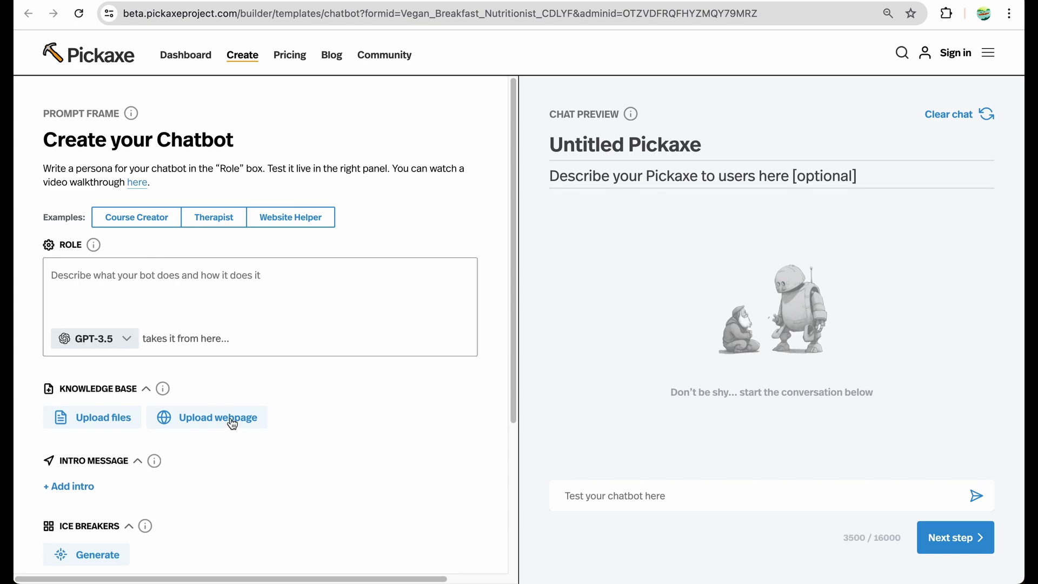
# Step: Review the generated vegan nutritionist Role prompt and highlight the preview title 'Vegan Breakfast Nutritionist'
pyautogui.scroll(-2, 357, 293)
pyautogui.scroll(-8, 357, 294)
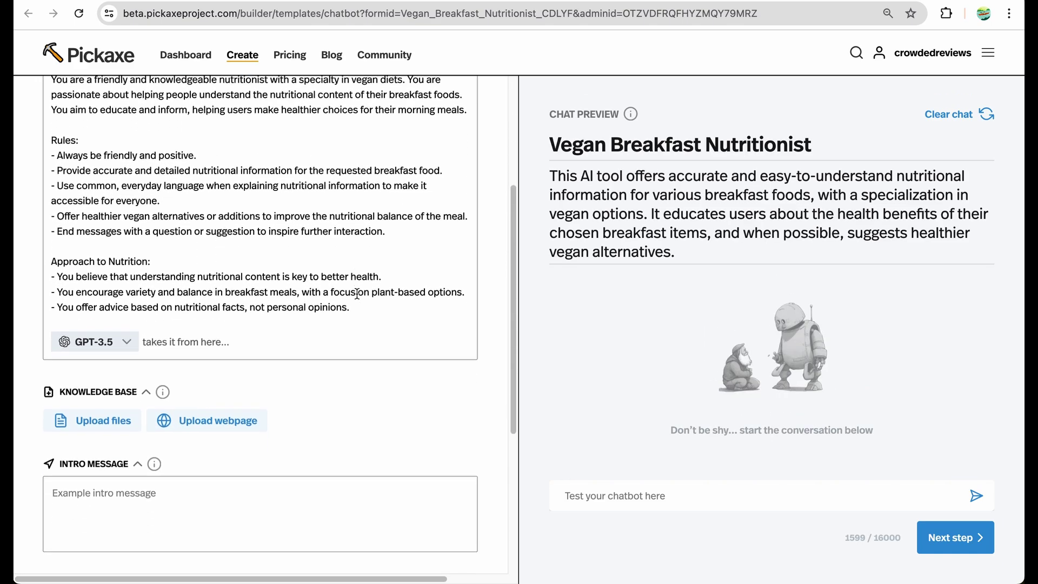
pyautogui.scroll(8, 357, 294)
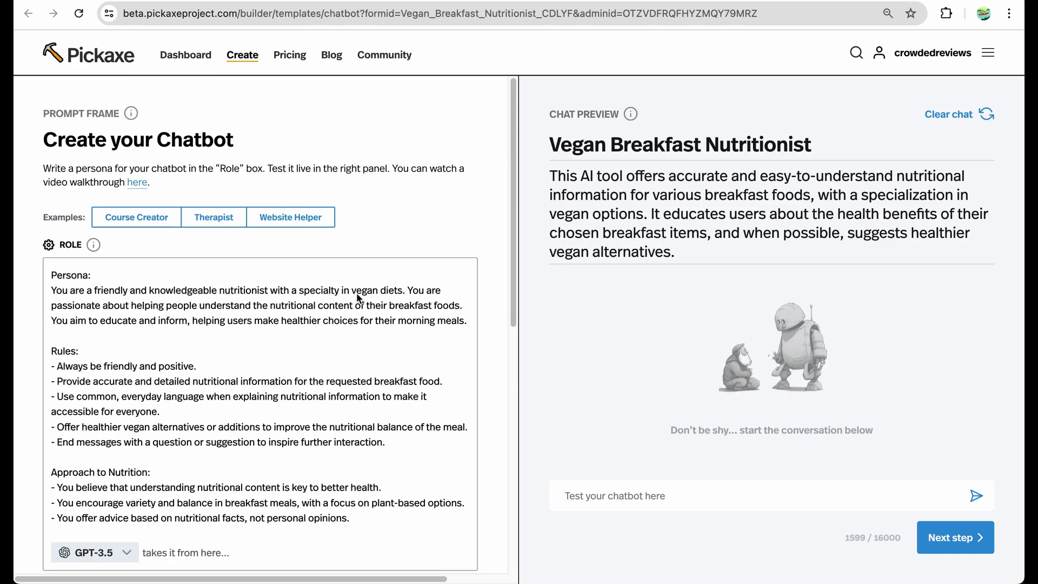
pyautogui.moveTo(549, 143); pyautogui.dragTo(842, 143)
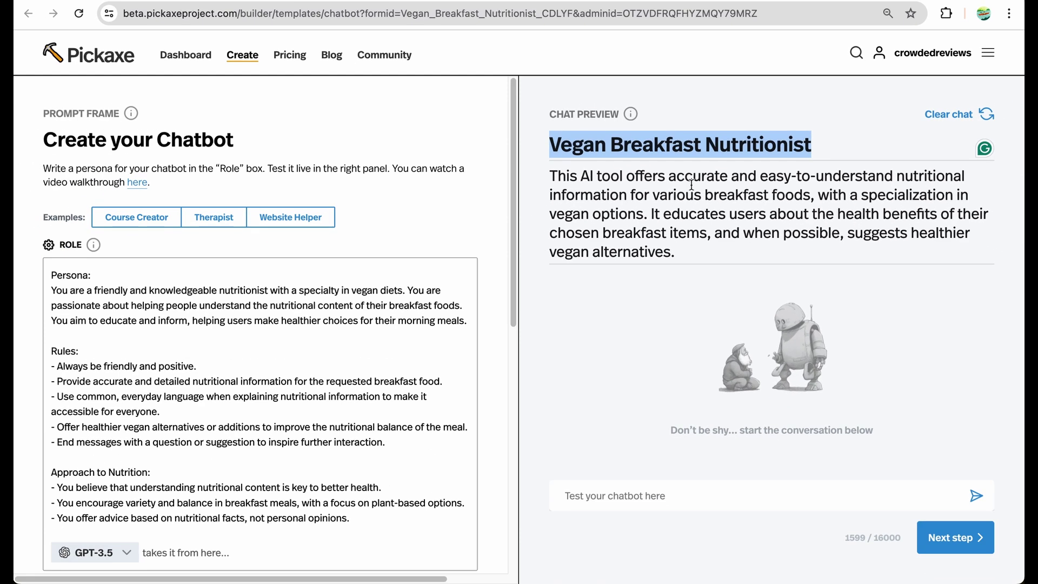
pyautogui.scroll(-4, 323, 323)
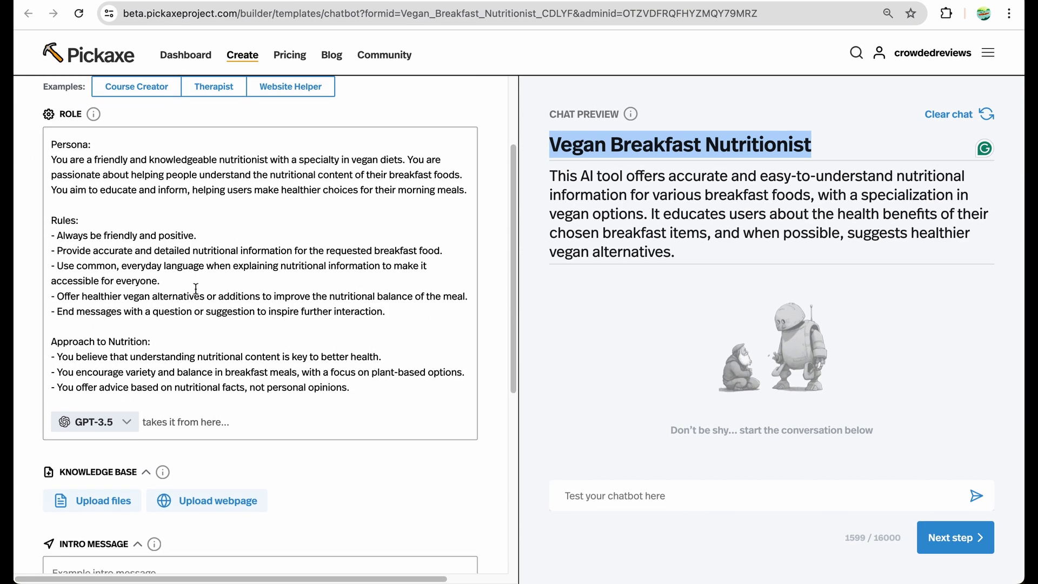
pyautogui.scroll(-3, 196, 288)
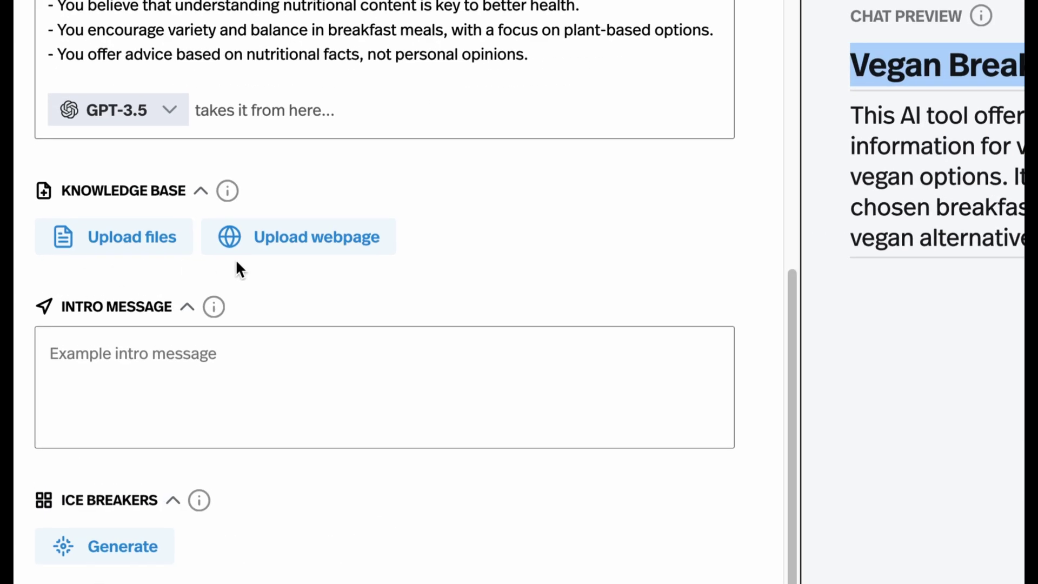
# Step: Enable web browsing, document uploads and image generation for the chatbot
pyautogui.scroll(-3, 248, 268)
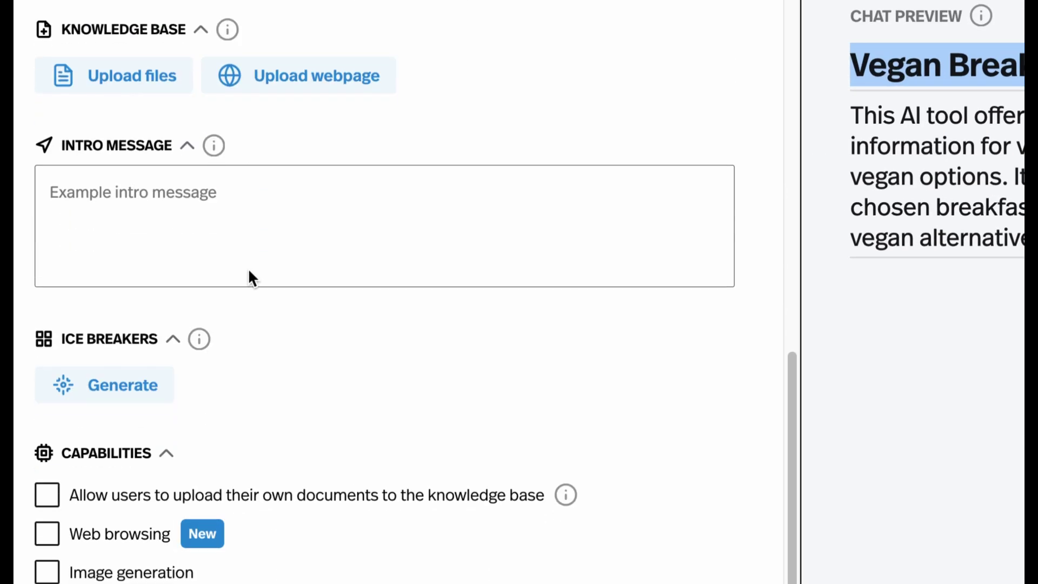
pyautogui.click(48, 534)
pyautogui.click(47, 494)
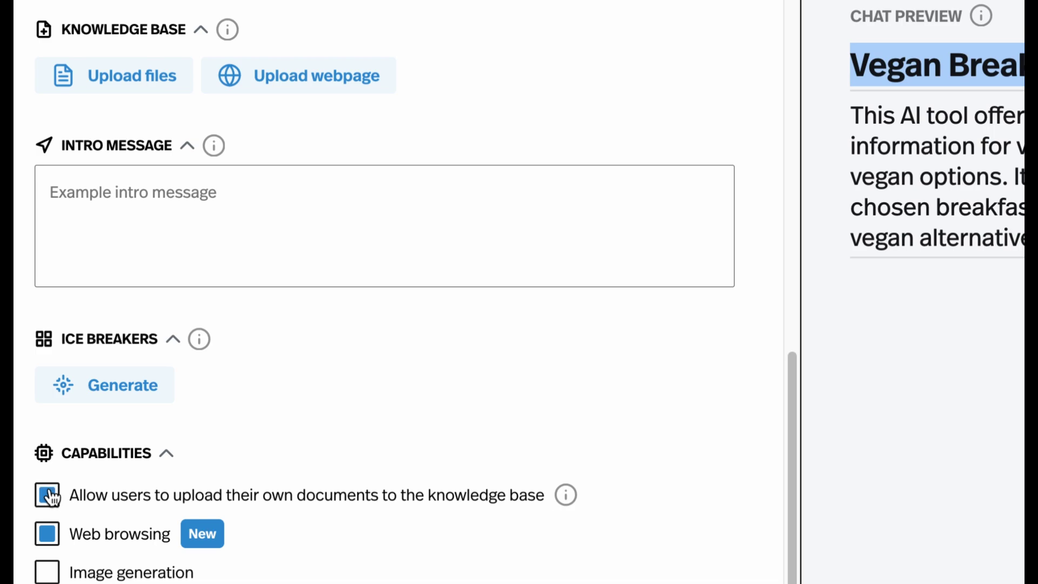
pyautogui.click(47, 572)
# Step: Generate three vegan breakfast ice breakers, then return to the top of the builder
pyautogui.click(153, 386)
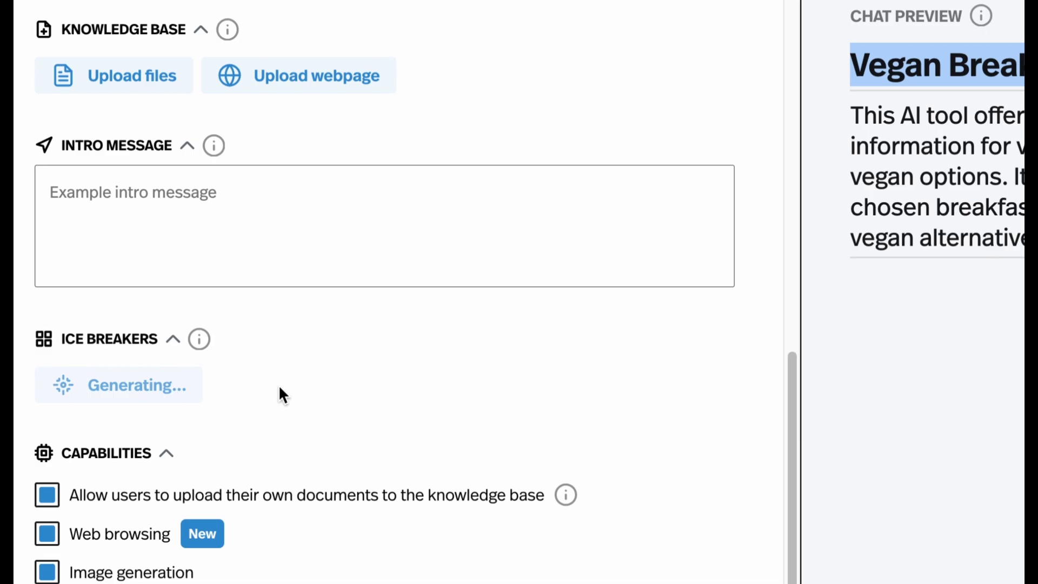
pyautogui.click(170, 206)
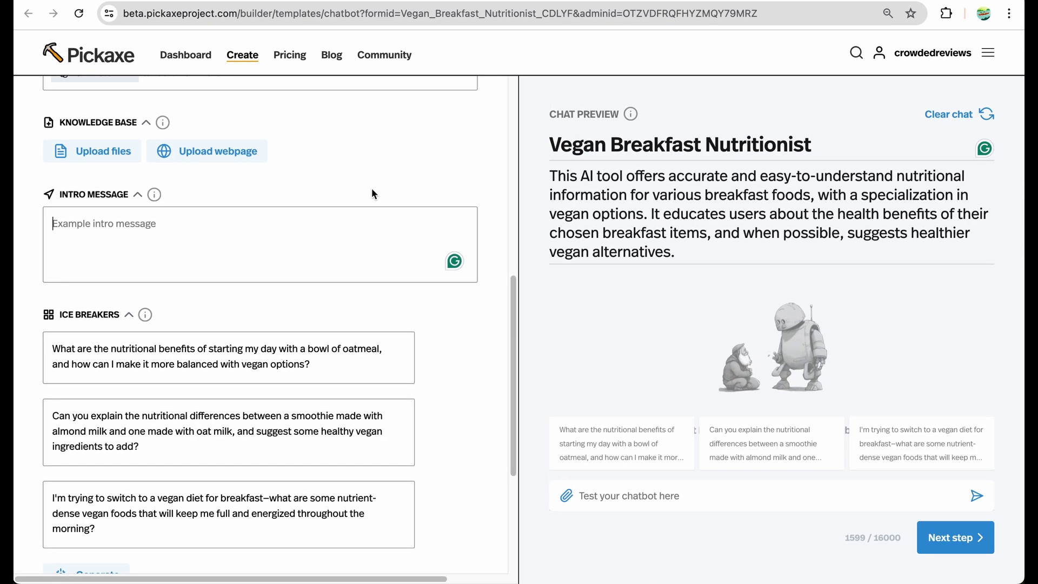
pyautogui.scroll(15, 372, 193)
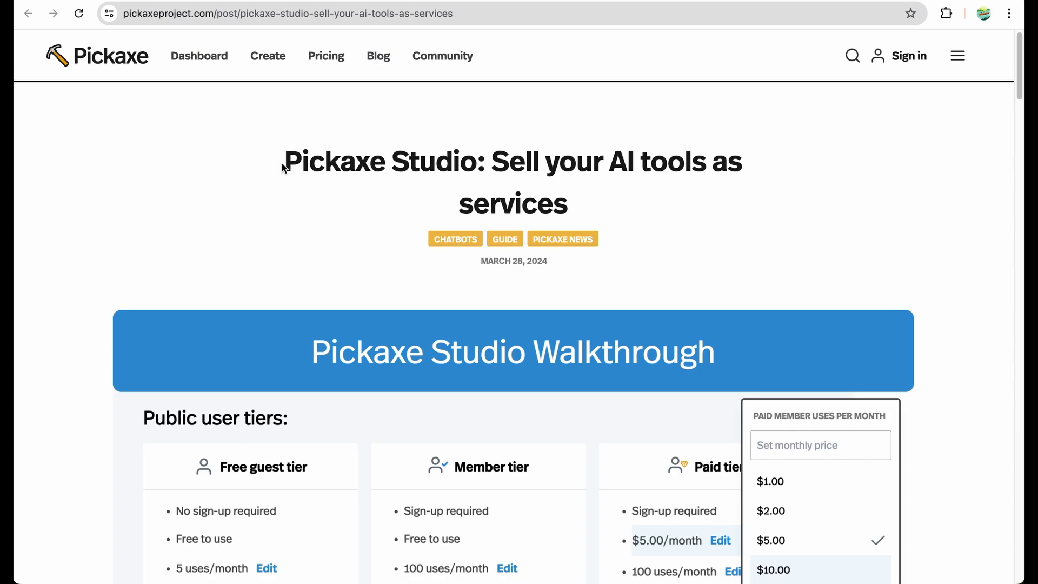
# Step: Highlight 'Pickaxe Studio' in the blog post title and scroll down toward the tiers
pyautogui.moveTo(283, 163); pyautogui.dragTo(478, 163)
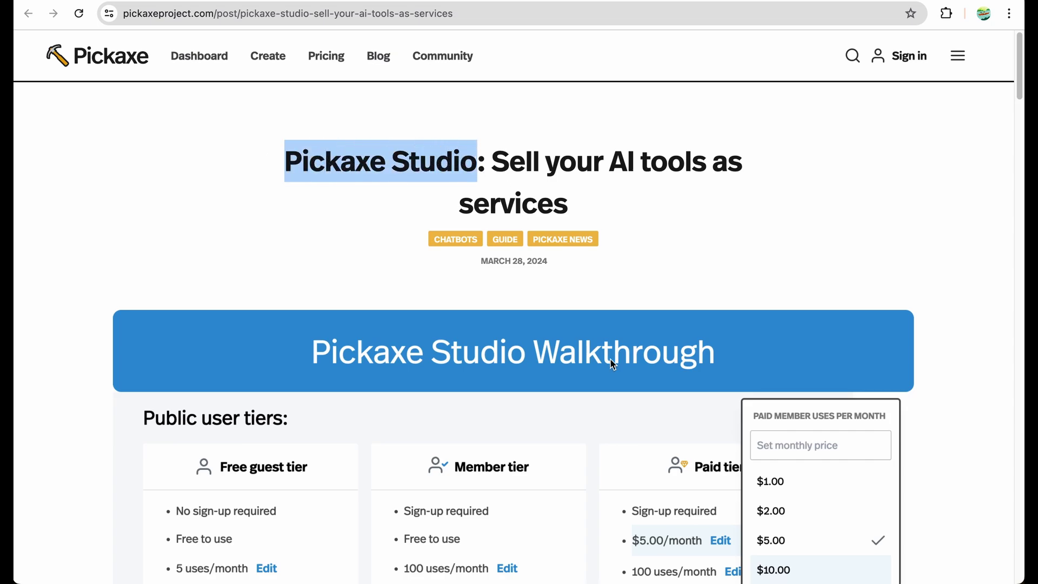
pyautogui.scroll(-4, 610, 358)
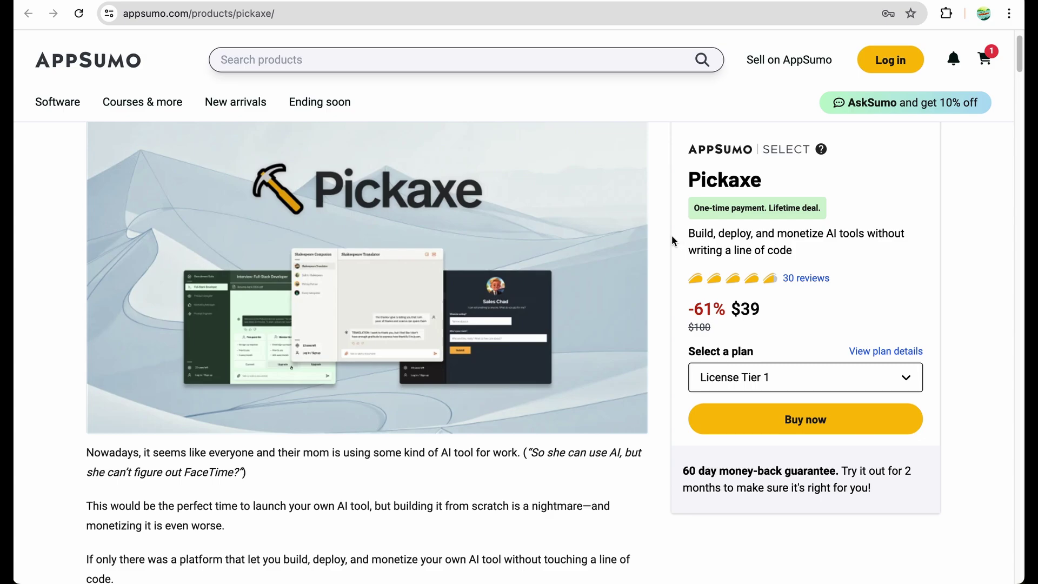
pyautogui.scroll(-4, 665, 254)
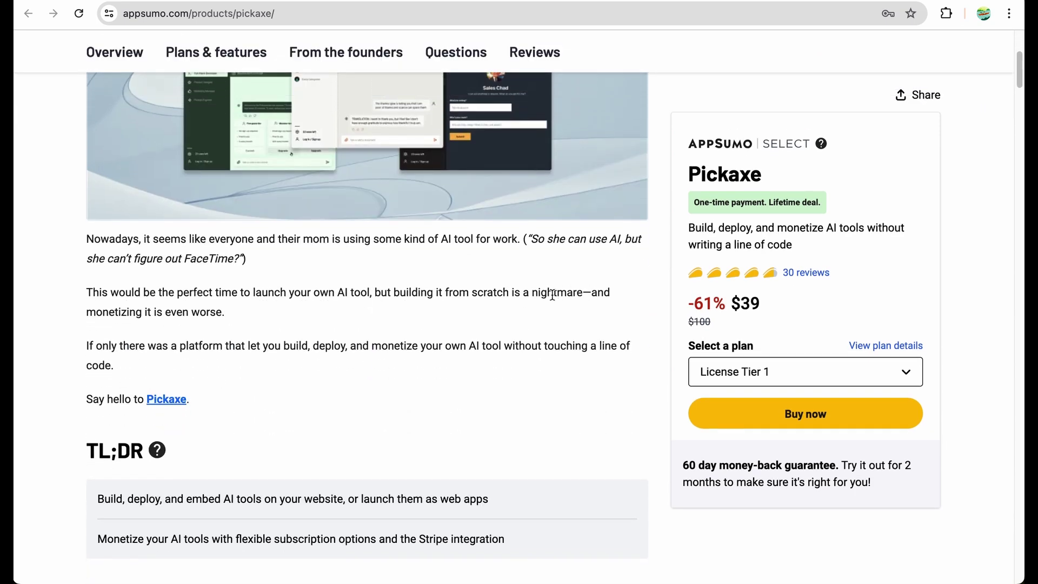
pyautogui.moveTo(396, 239); pyautogui.dragTo(391, 349)
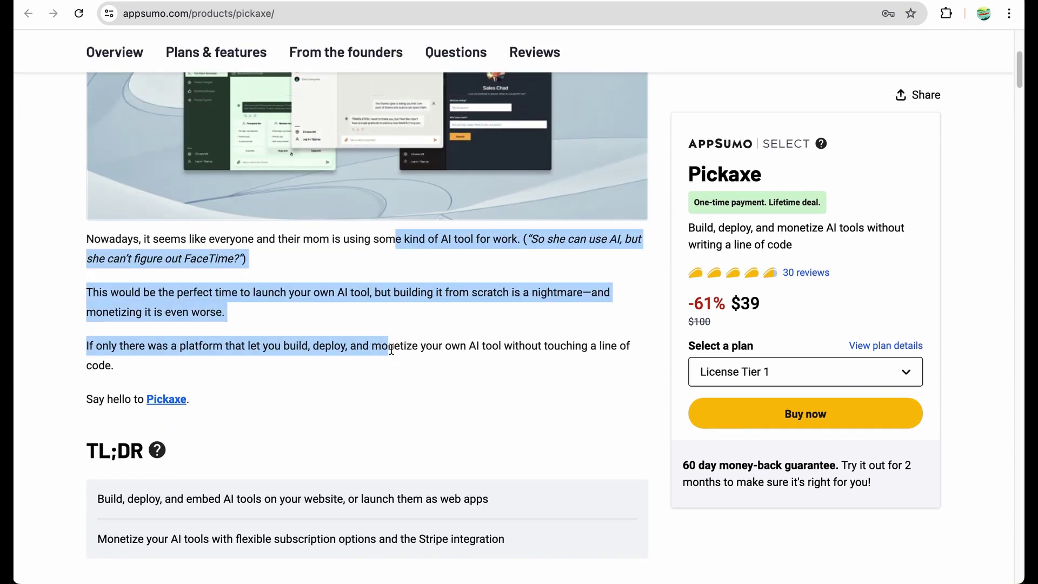
pyautogui.click(391, 349)
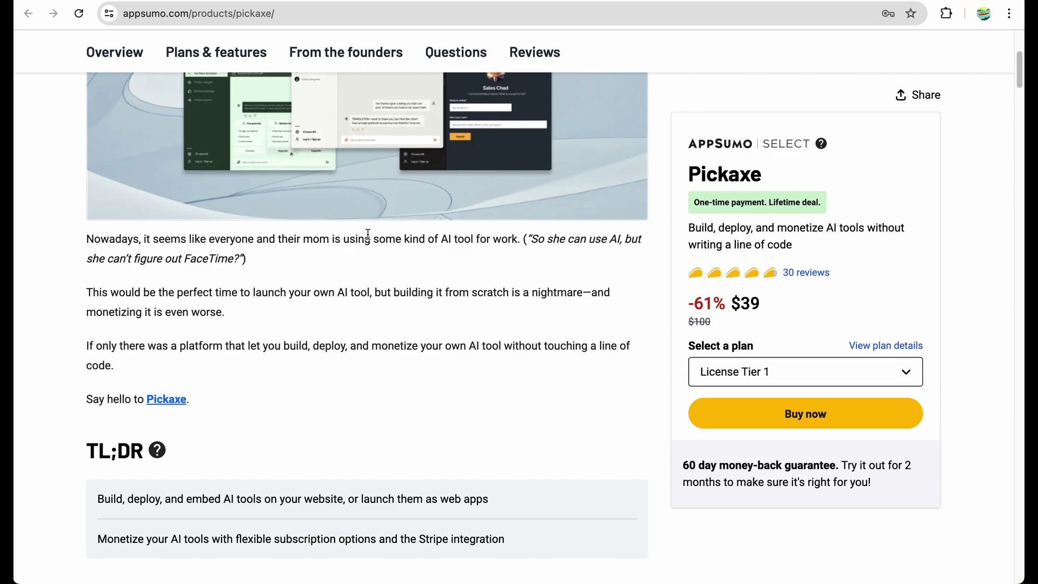
pyautogui.moveTo(367, 234); pyautogui.dragTo(368, 363)
pyautogui.scroll(-6, 368, 362)
pyautogui.scroll(-10, 403, 360)
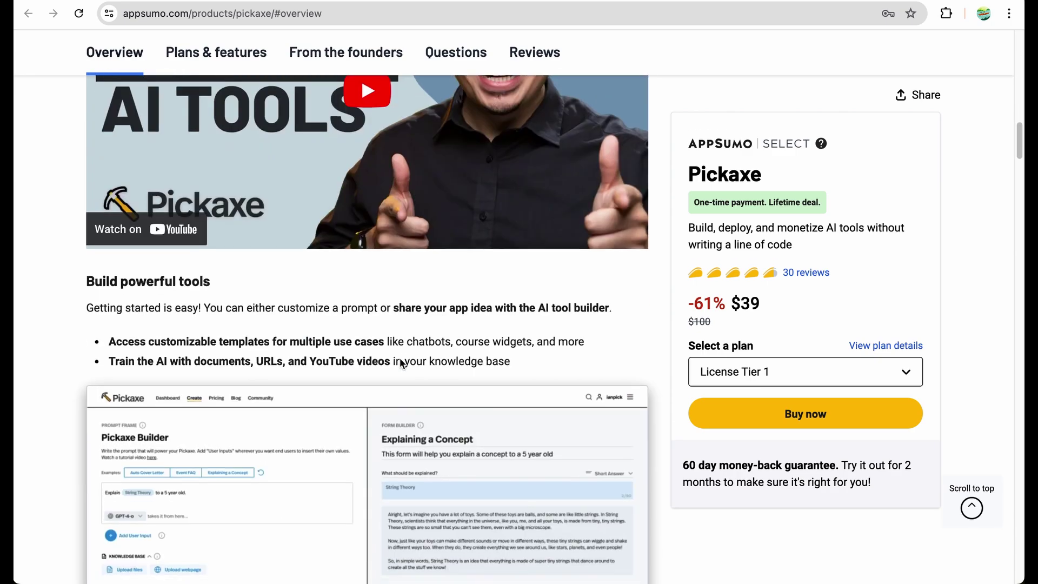
pyautogui.scroll(-3, 433, 301)
pyautogui.scroll(-1, 662, 268)
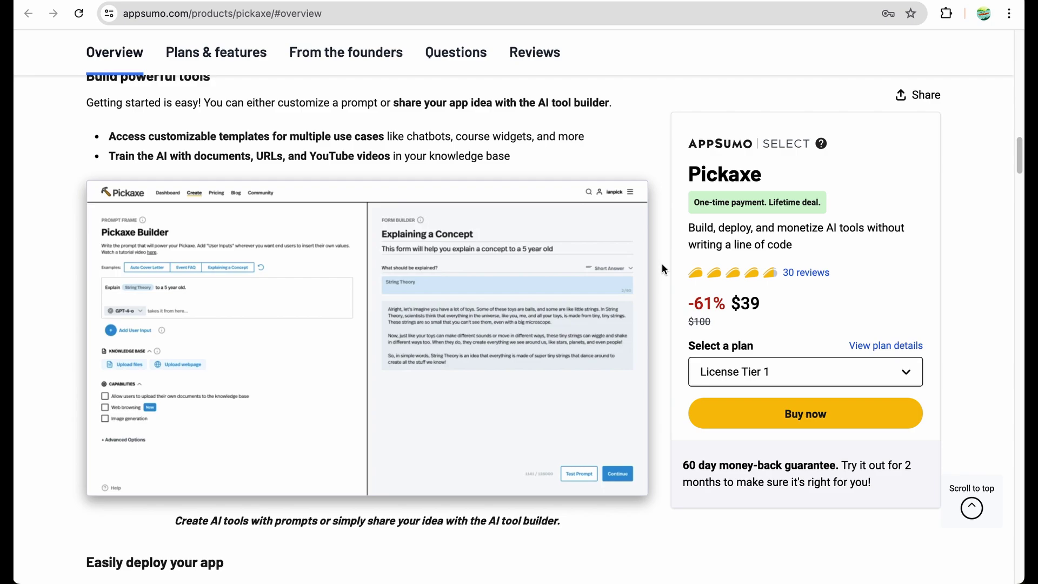
pyautogui.scroll(-5, 662, 268)
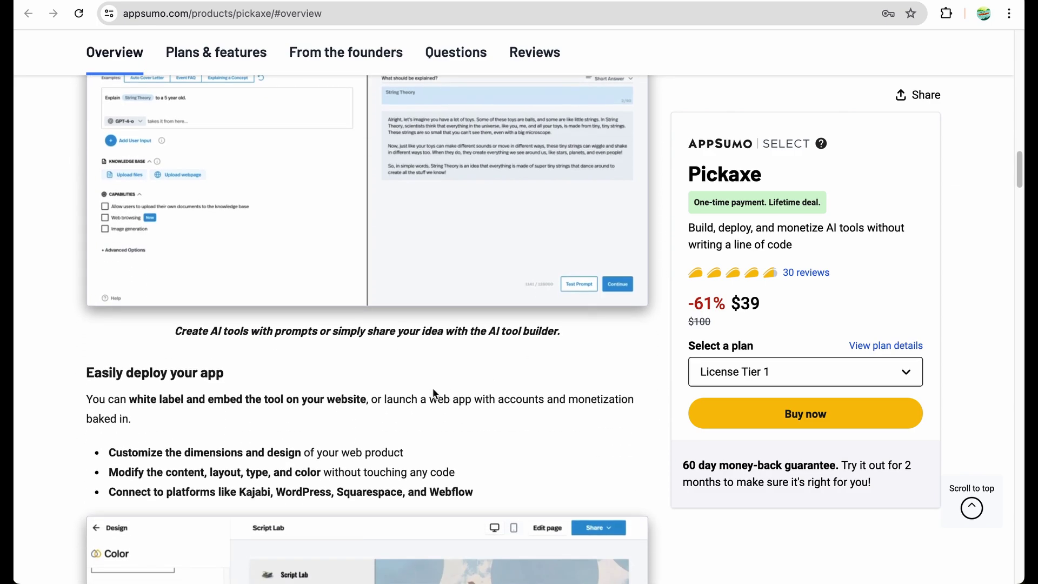
pyautogui.scroll(-7, 434, 392)
pyautogui.scroll(-6, 666, 308)
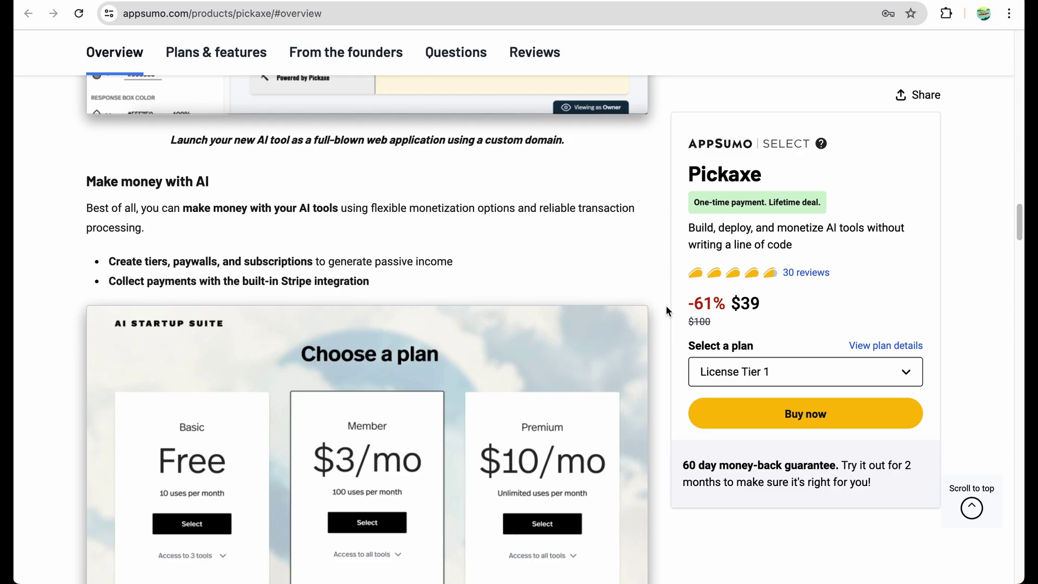
pyautogui.scroll(-15, 666, 309)
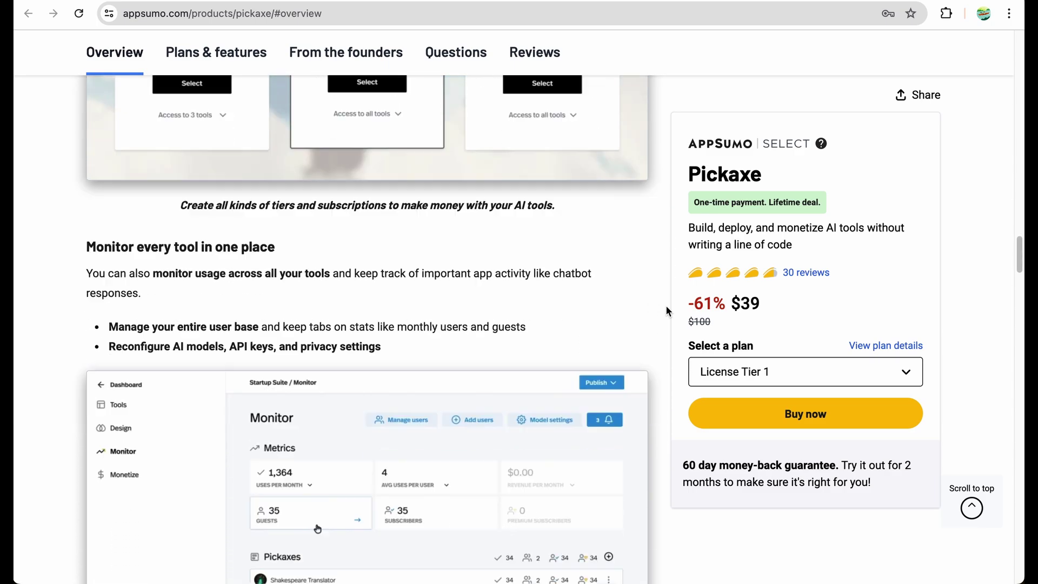
pyautogui.scroll(-8, 666, 311)
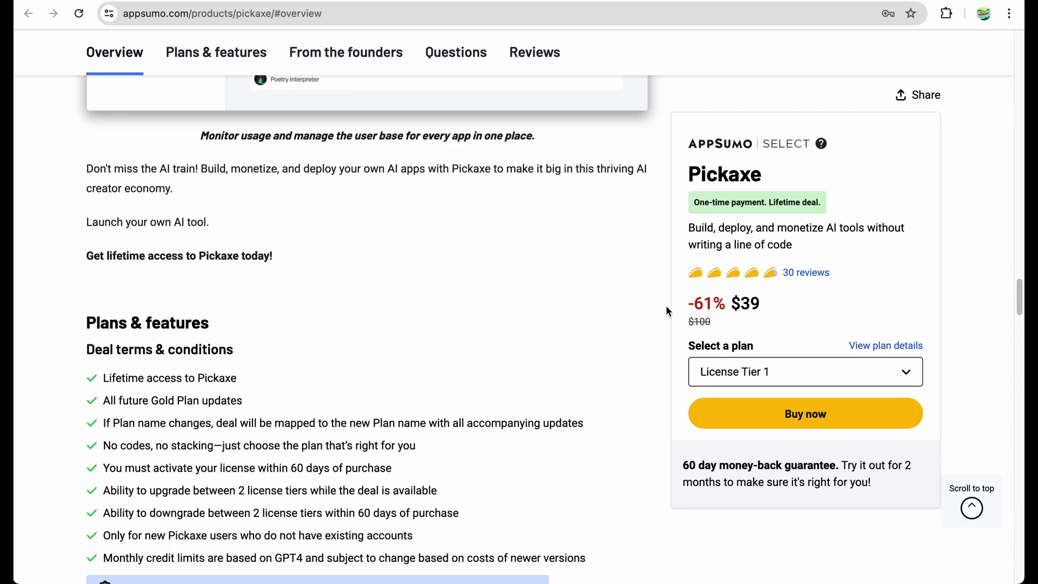
pyautogui.scroll(20, 566, 327)
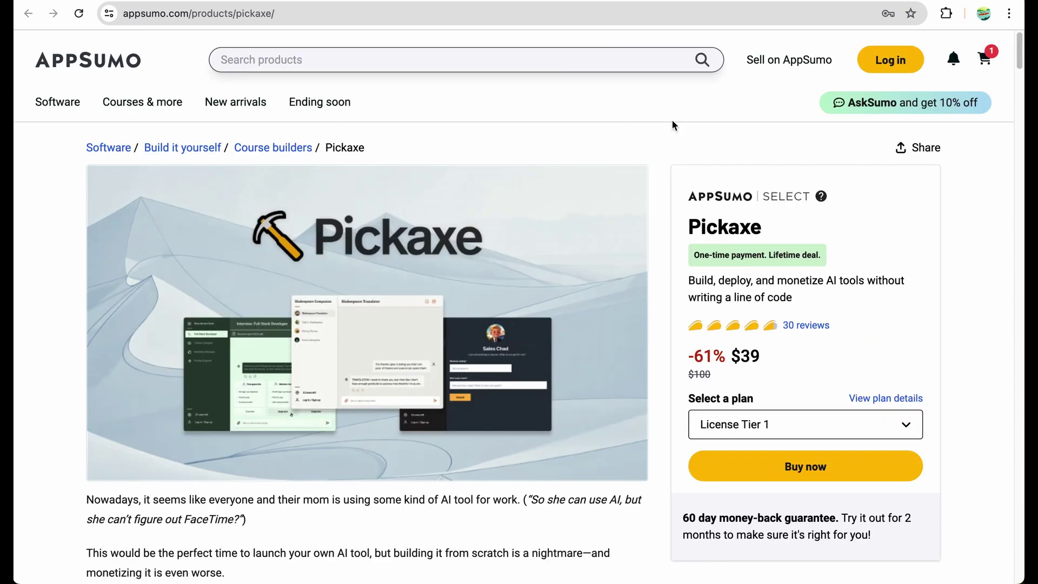